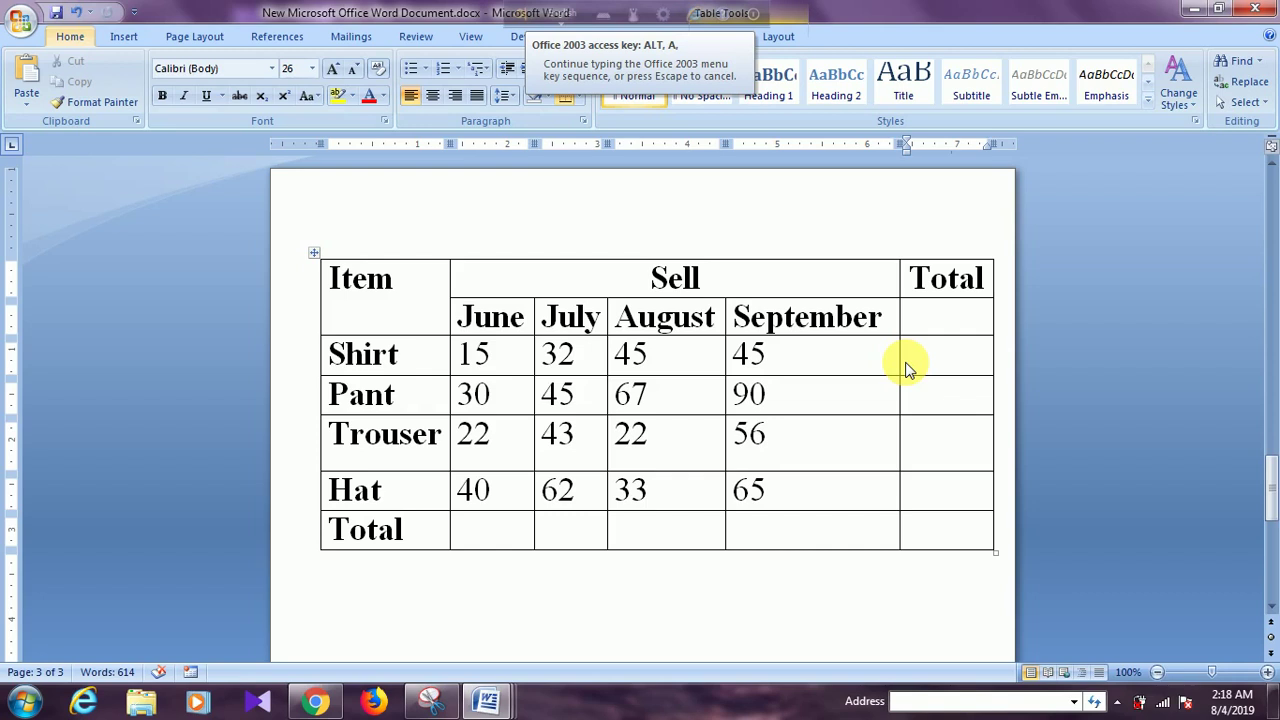
# - Insert the formula =SUM(LEFT) into the Total cell of the Shirt row
pyautogui.press('o')
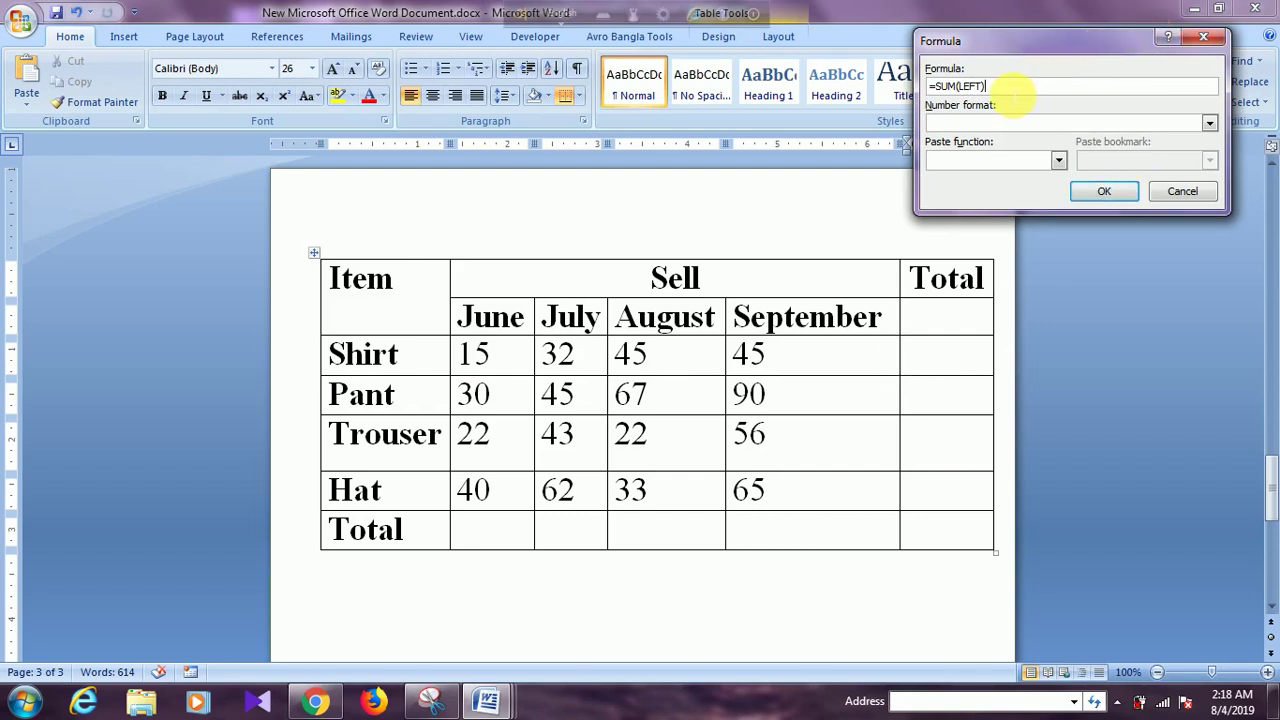
pyautogui.moveTo(1013, 94); pyautogui.dragTo(930, 88)
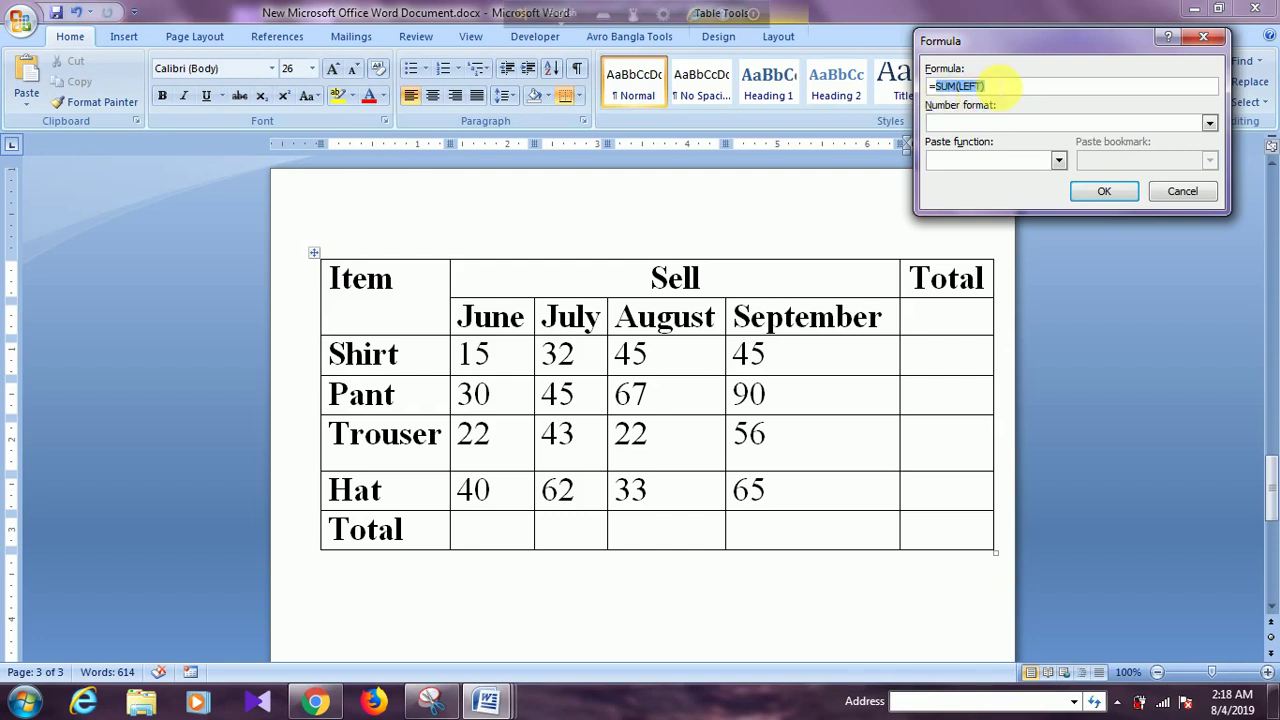
pyautogui.click(986, 87)
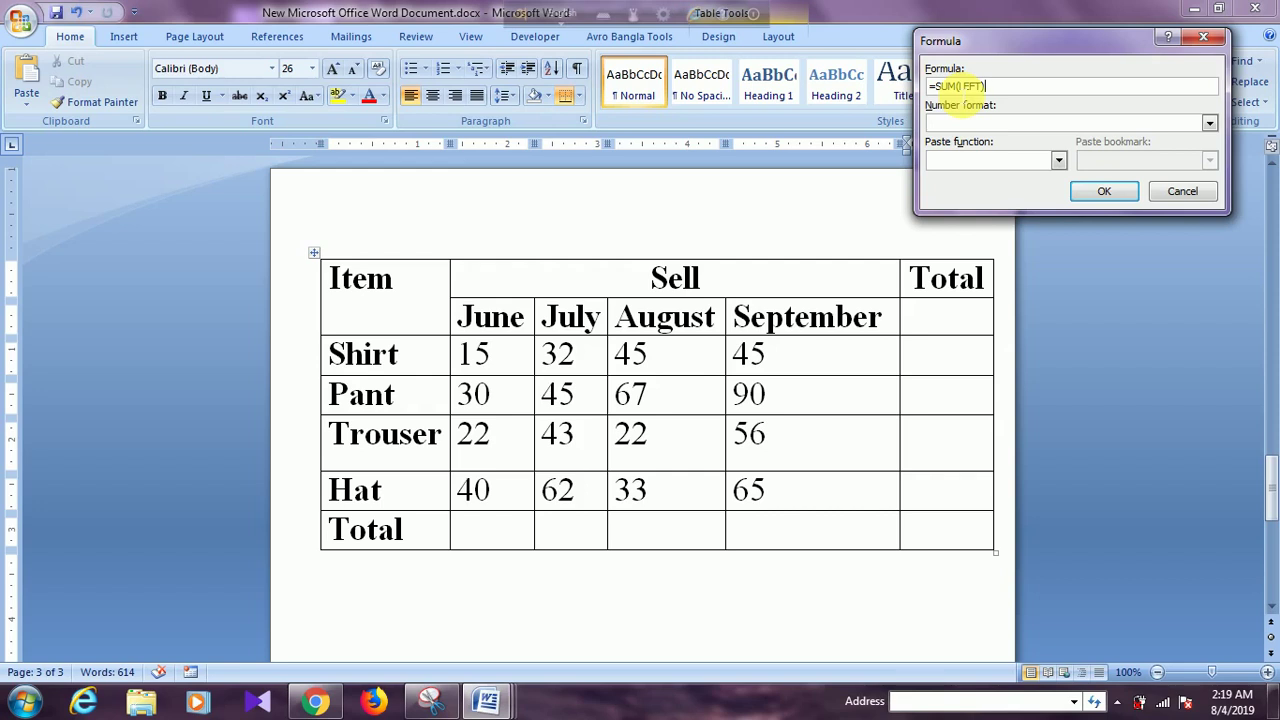
pyautogui.click(1098, 195)
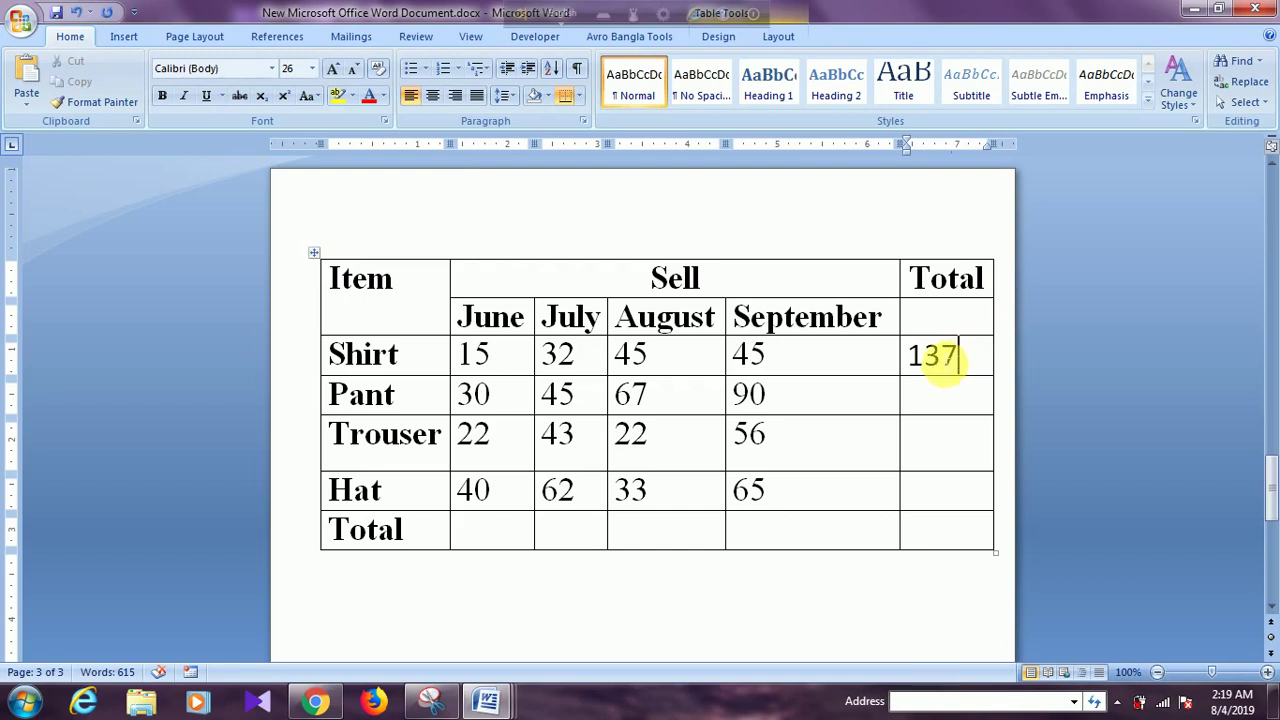
pyautogui.moveTo(960, 357); pyautogui.dragTo(925, 357)
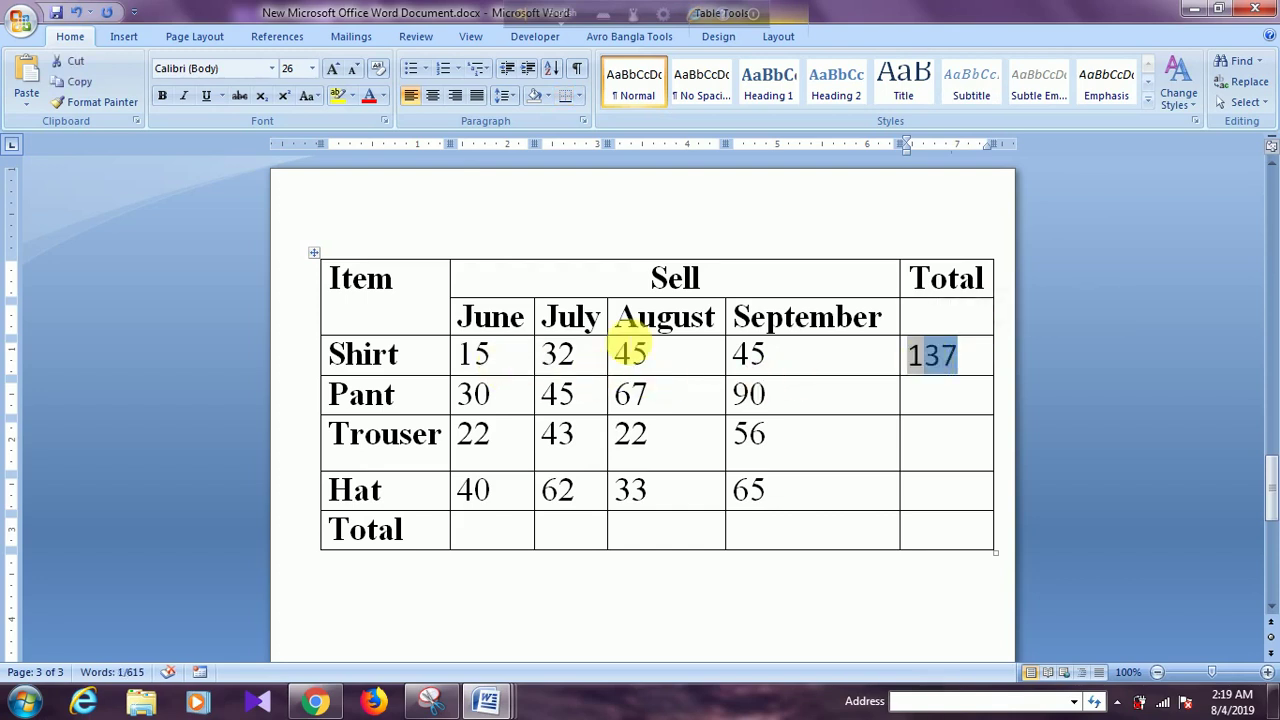
pyautogui.click(962, 352)
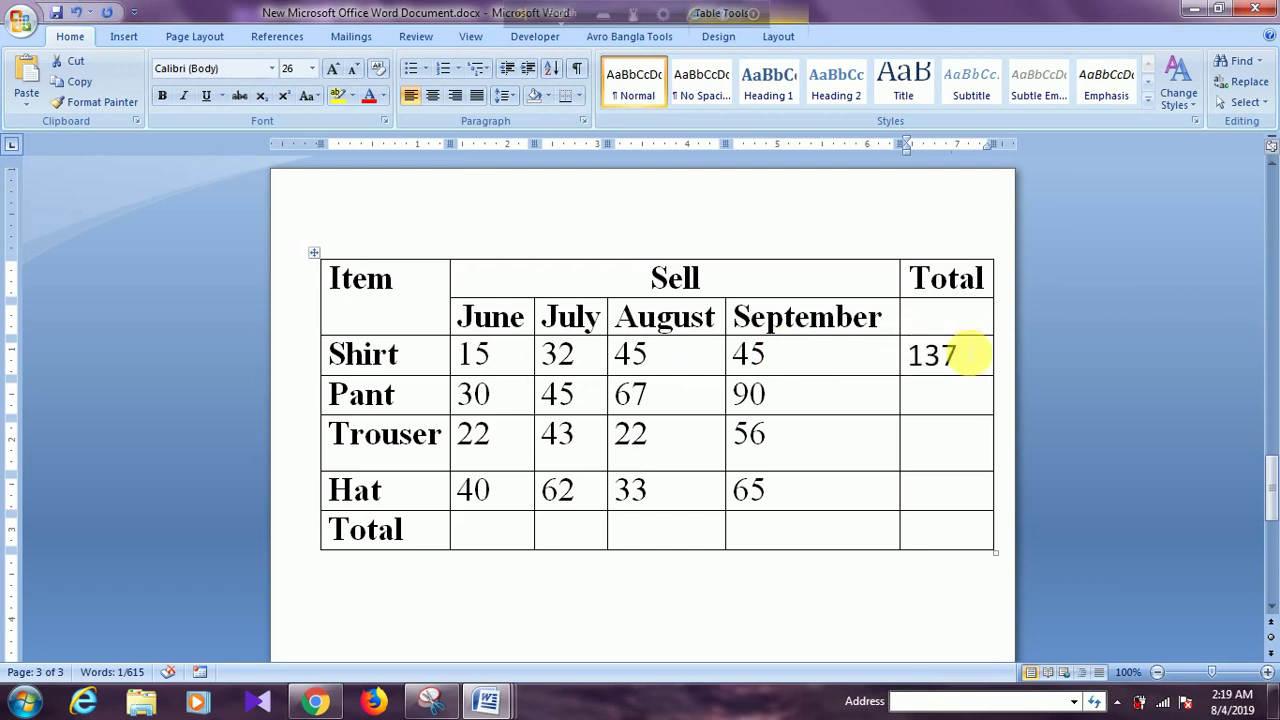
# - Insert the formula =SUM(LEFT) into the Total cell of the Pant row, replacing the suggested ABOVE argument
pyautogui.click(935, 398)
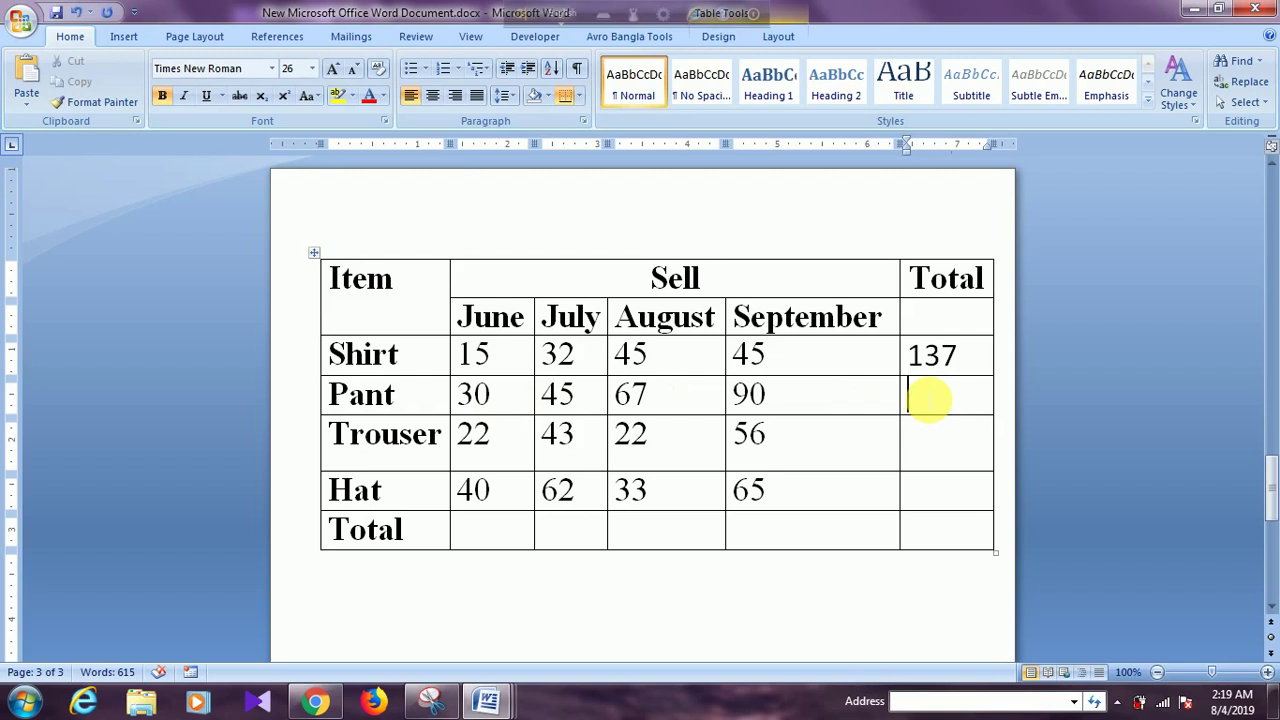
pyautogui.hotkey('alt', 'a')
pyautogui.press('o')
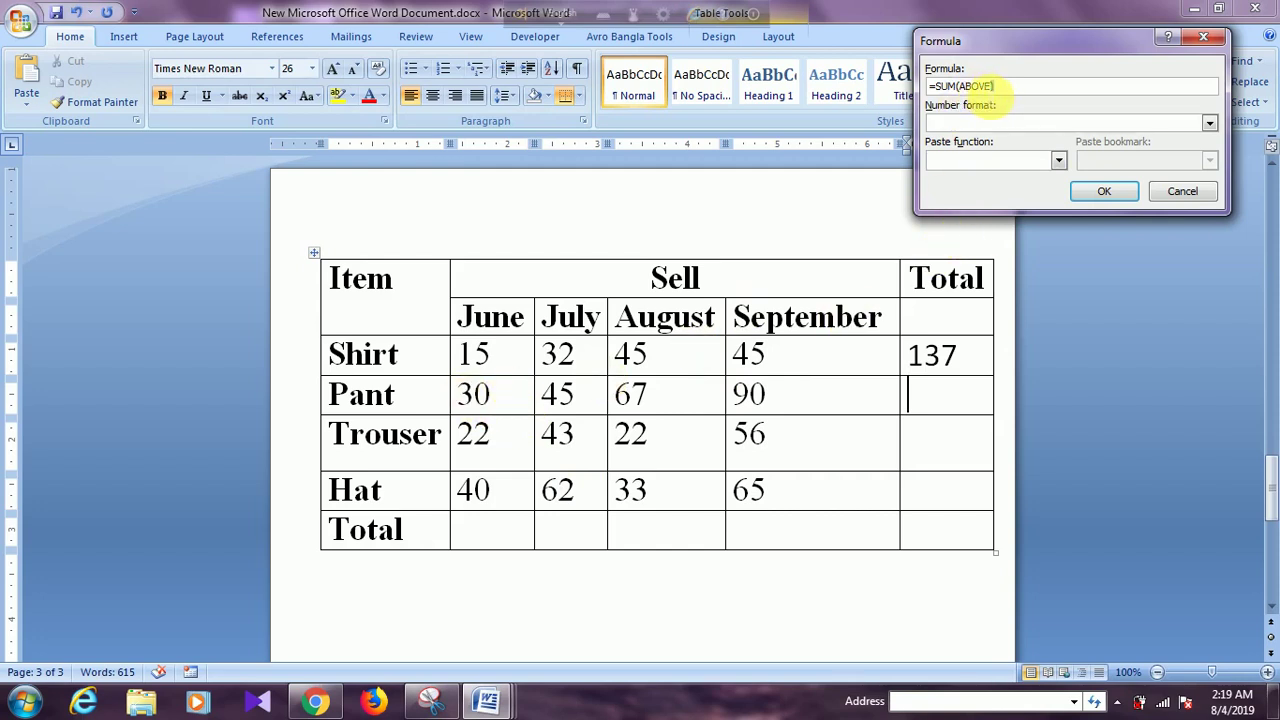
pyautogui.press('BackSpace')
pyautogui.press('BackSpace')
pyautogui.press('BackSpace')
pyautogui.press('BackSpace')
pyautogui.press('BackSpace')
pyautogui.click(1108, 192)
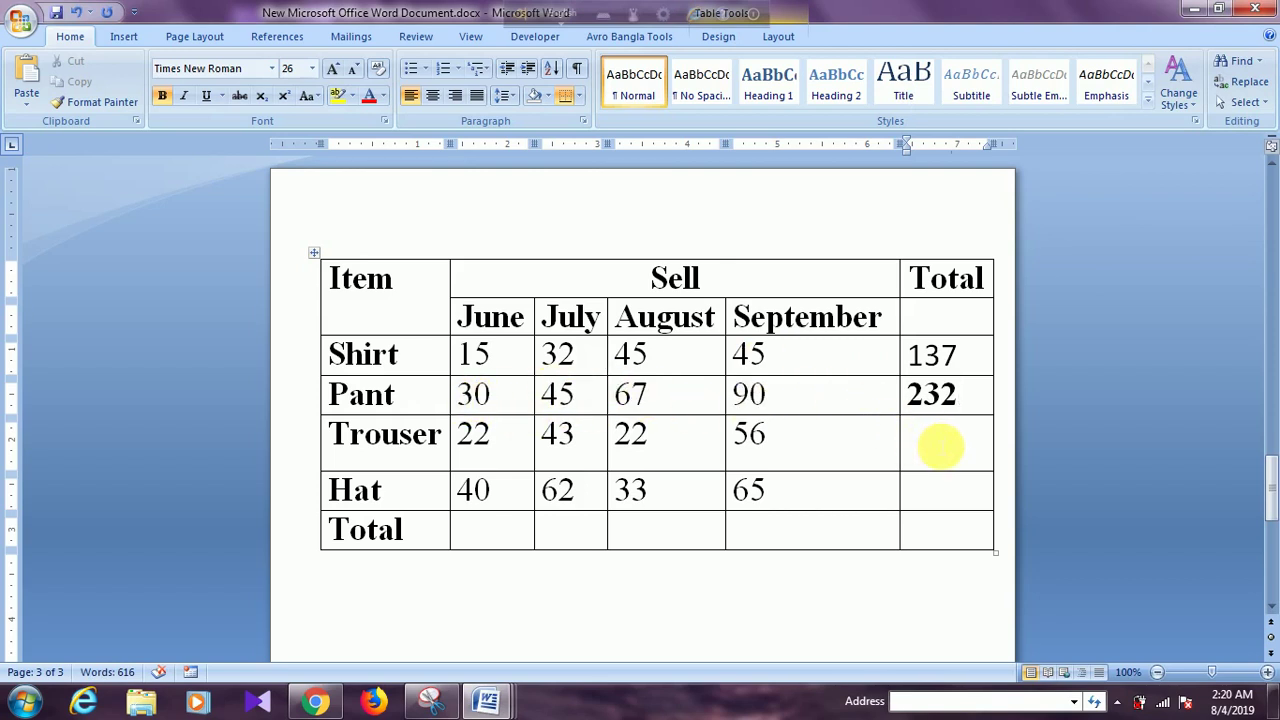
# - Add up the Trouser row in its Total cell with the formula =SUM(LEFT) instead of ABOVE
pyautogui.click(940, 447)
pyautogui.hotkey('alt', 'a')
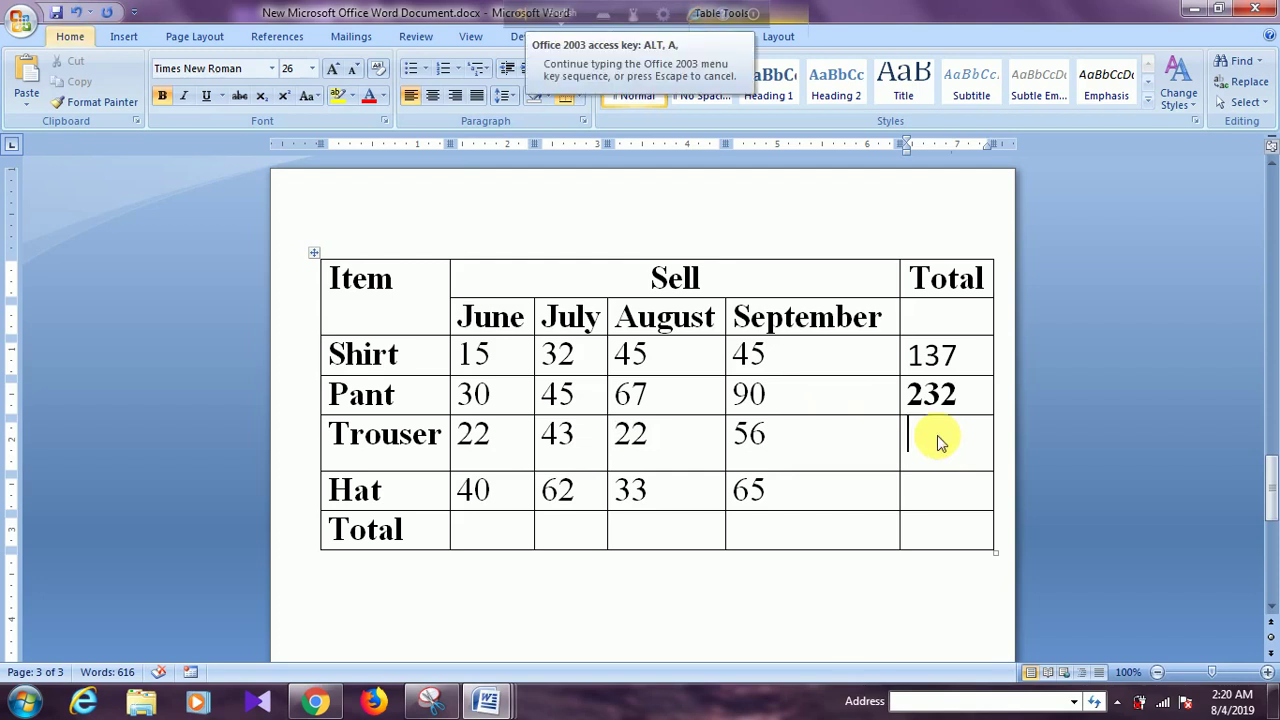
pyautogui.press('f')
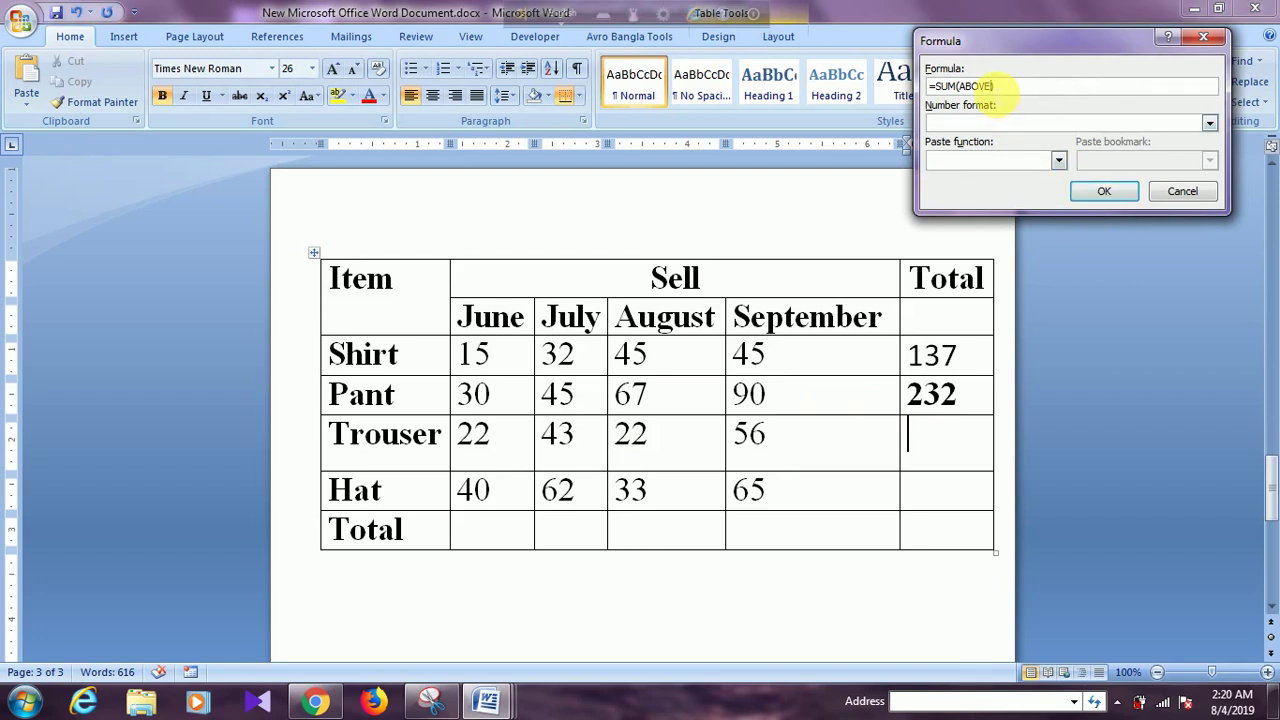
pyautogui.press('BackSpace')
pyautogui.press('BackSpace')
pyautogui.press('BackSpace')
pyautogui.press('BackSpace')
pyautogui.press('BackSpace')
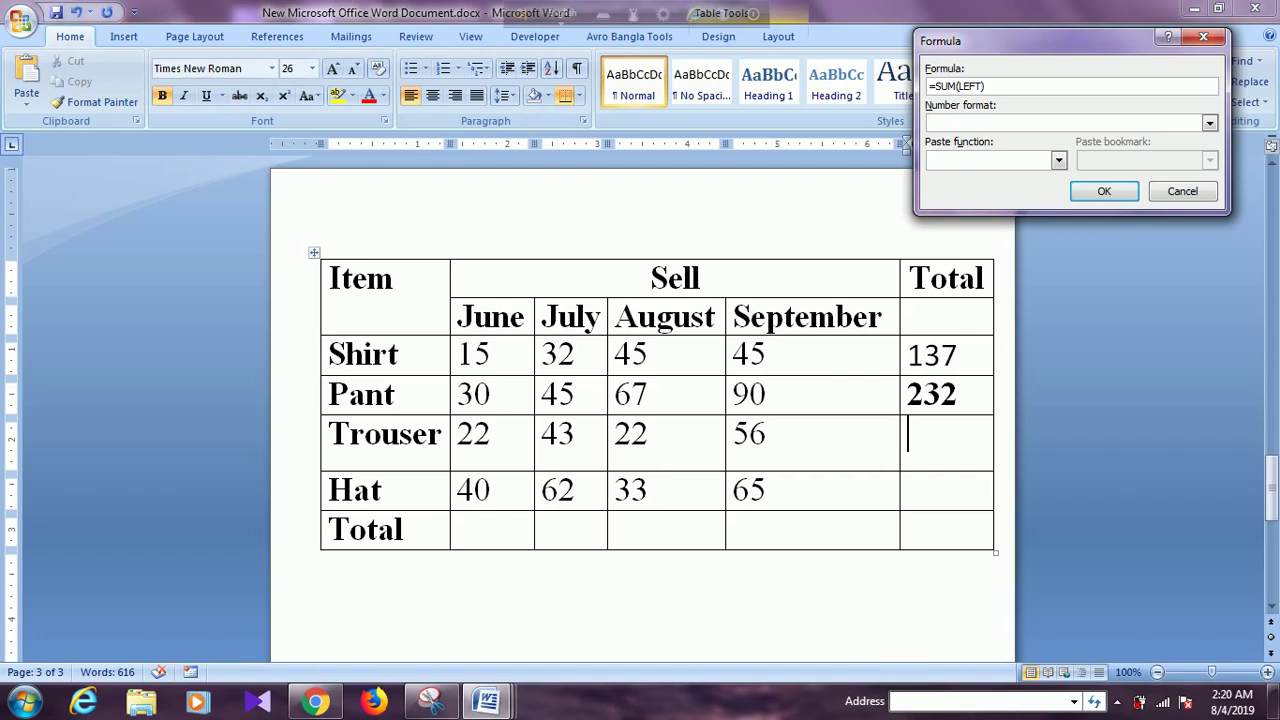
pyautogui.click(1100, 192)
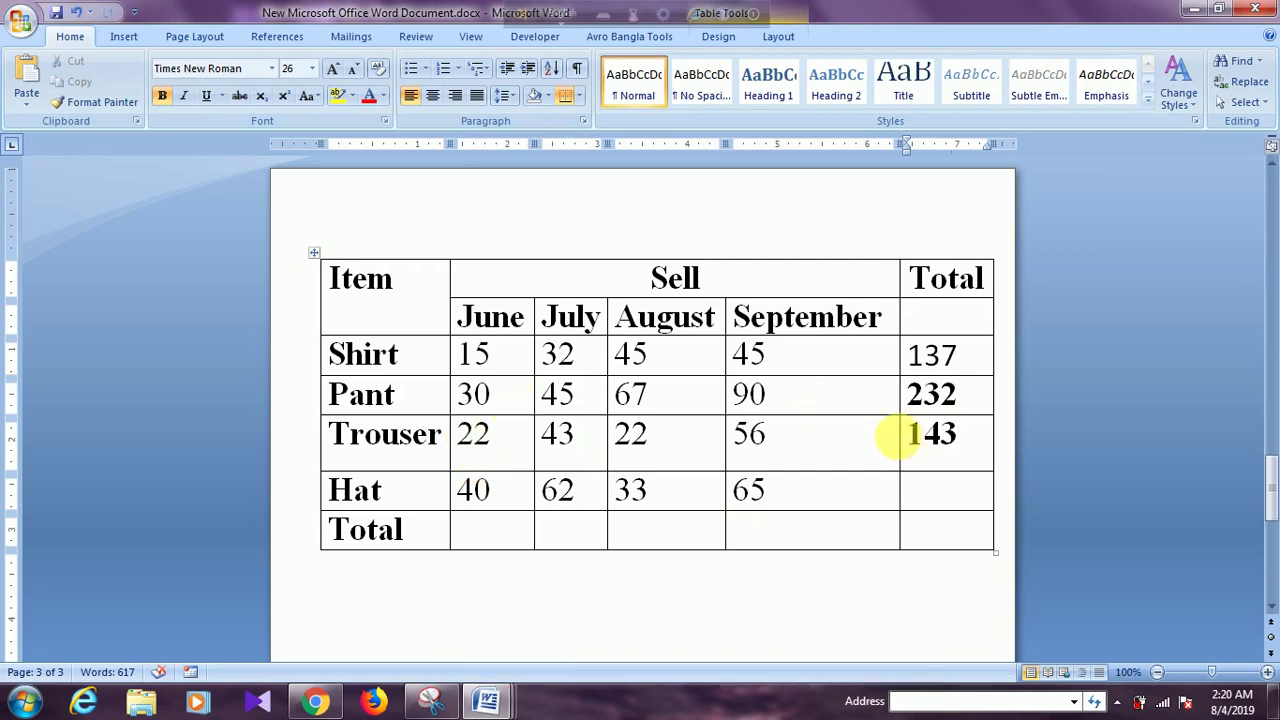
pyautogui.moveTo(968, 440); pyautogui.dragTo(910, 437)
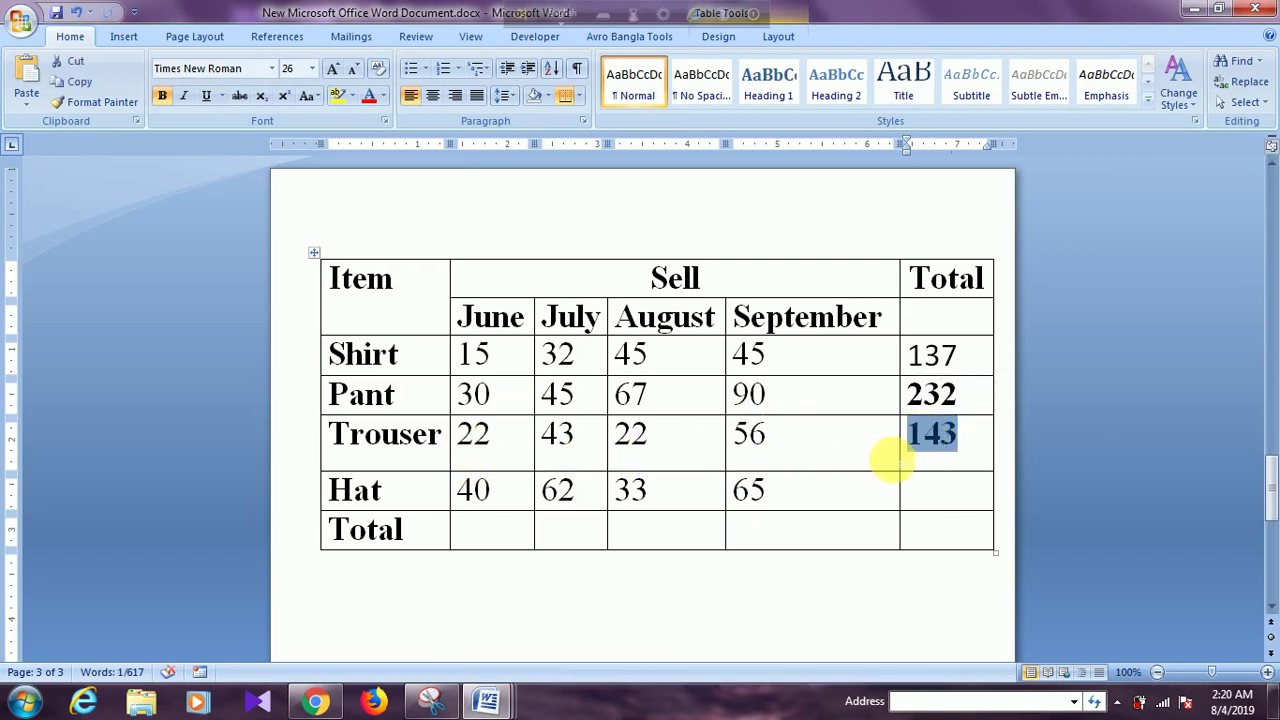
# - Calculate the Hat row's total in its Total cell with the formula =SUM(LEFT) instead of ABOVE
pyautogui.click(931, 497)
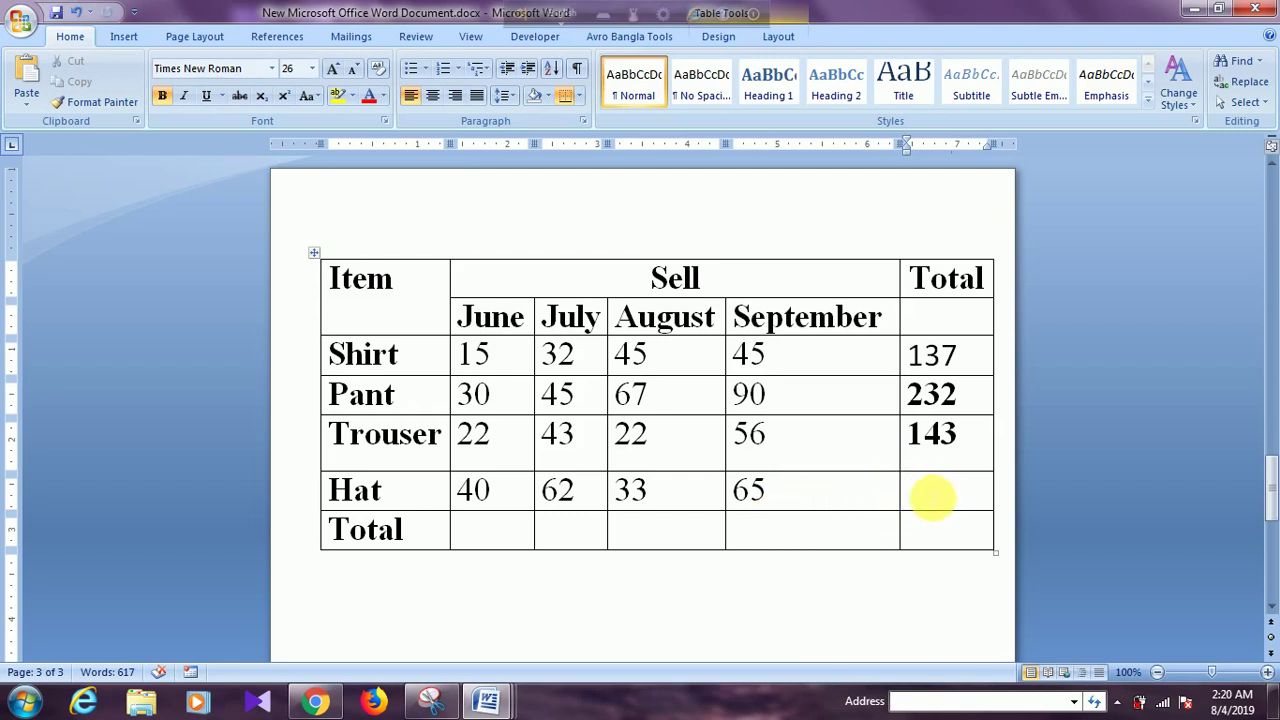
pyautogui.press('alt')
pyautogui.press('a')
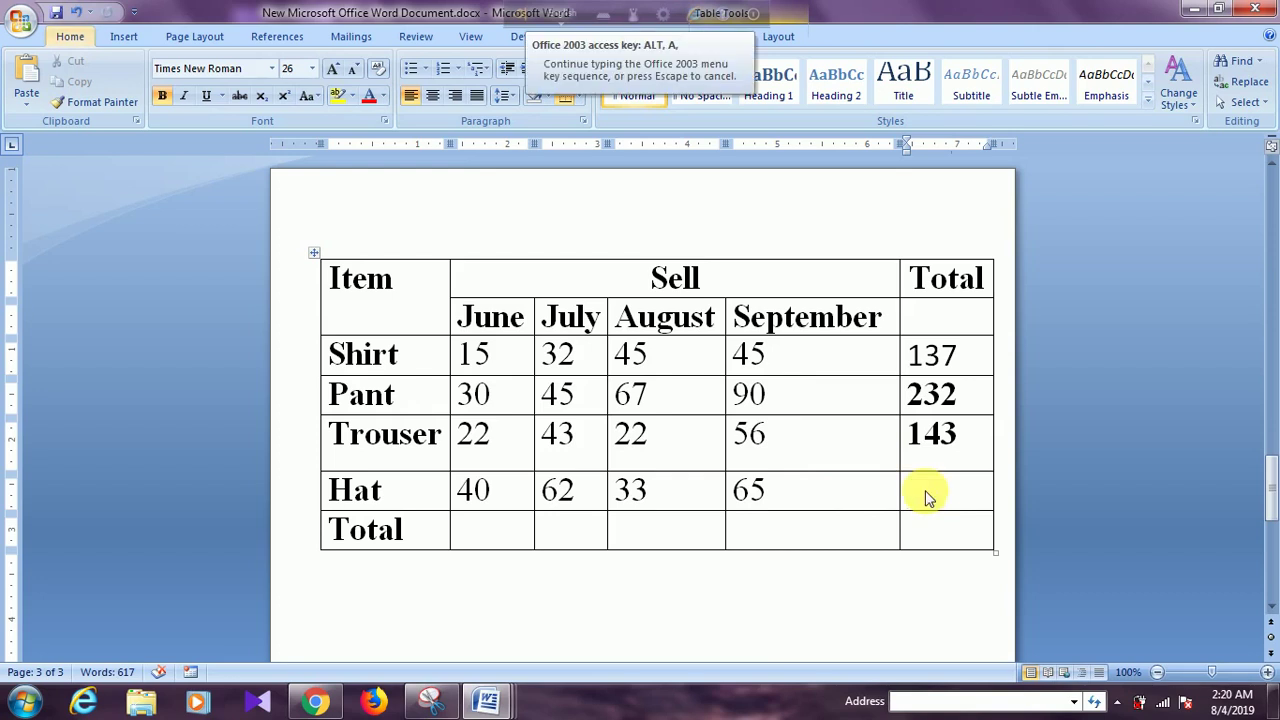
pyautogui.press('o')
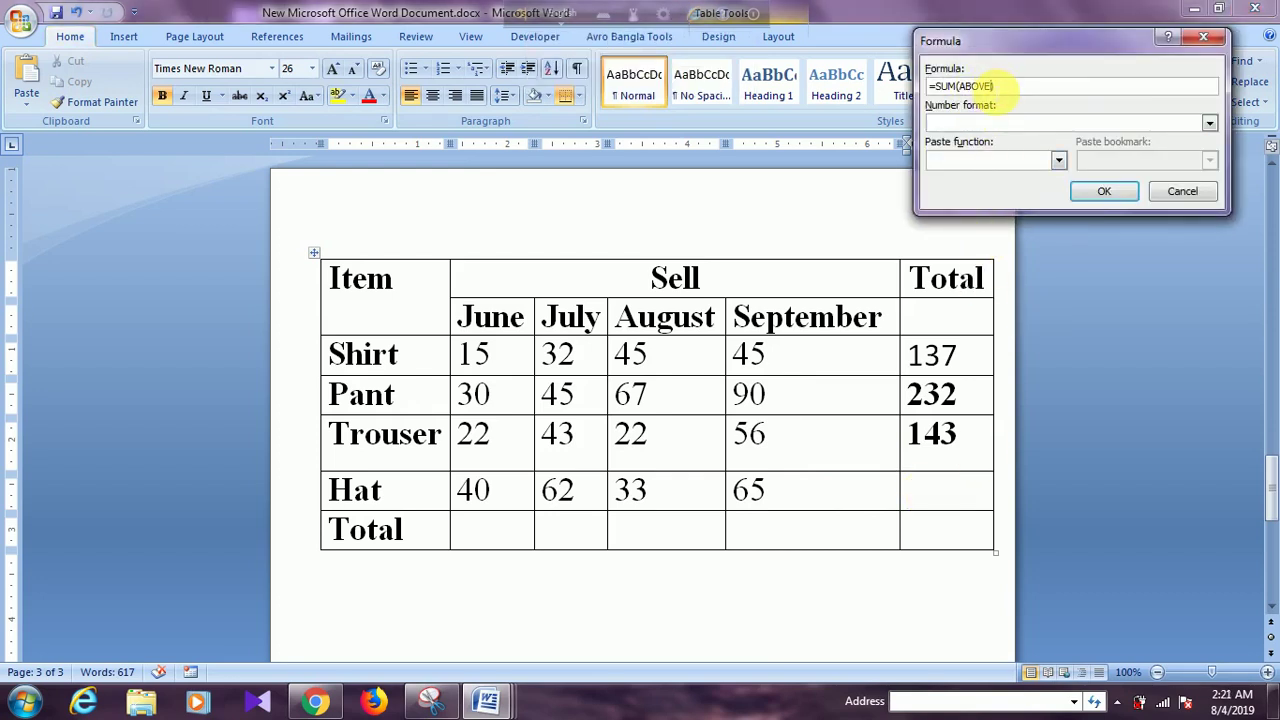
pyautogui.press('BackSpace')
pyautogui.press('BackSpace')
pyautogui.press('BackSpace')
pyautogui.press('BackSpace')
pyautogui.press('BackSpace')
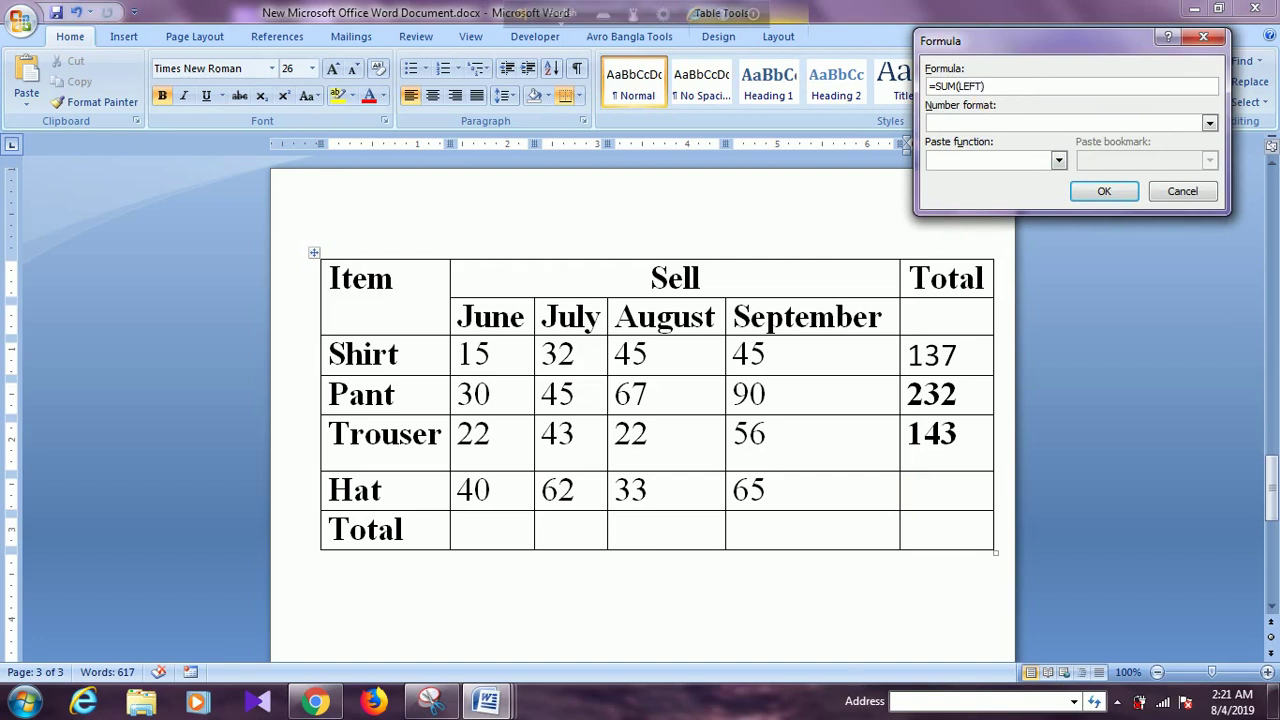
pyautogui.click(1106, 194)
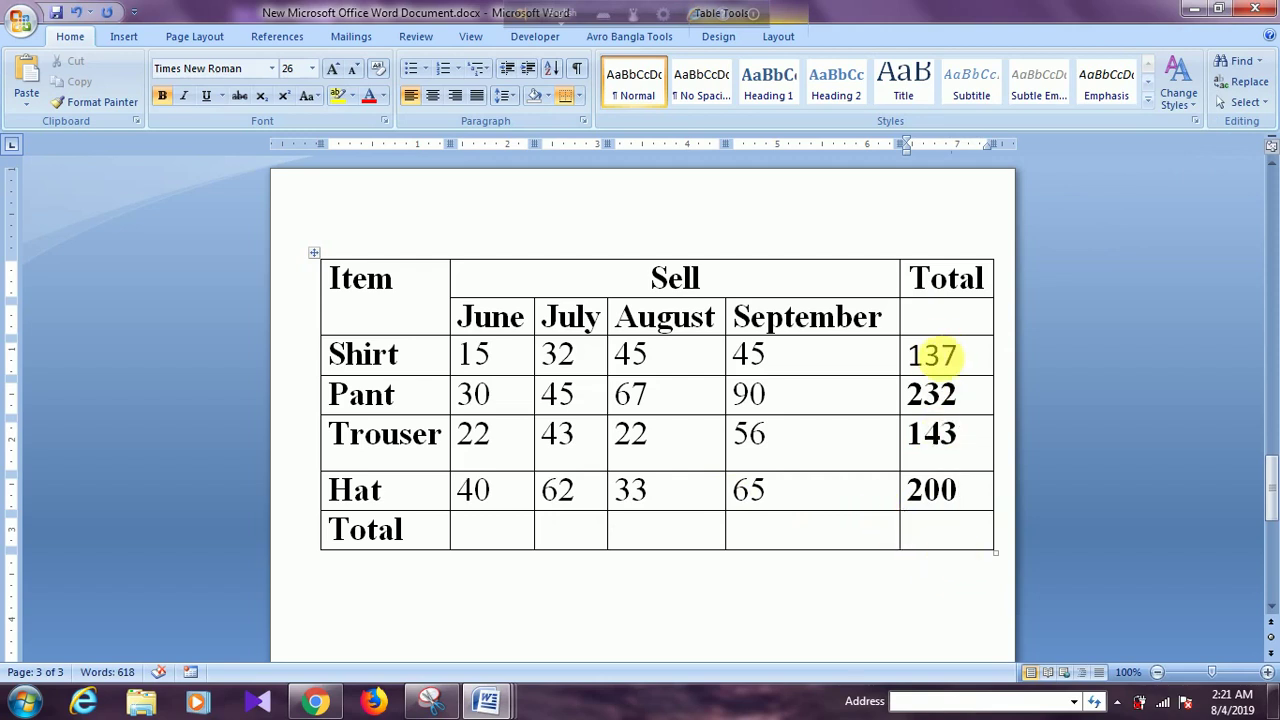
# - Insert the grand total into the last cell of the Total column with the formula =SUM(ABOVE)
pyautogui.moveTo(938, 356); pyautogui.dragTo(930, 537)
pyautogui.click(932, 537)
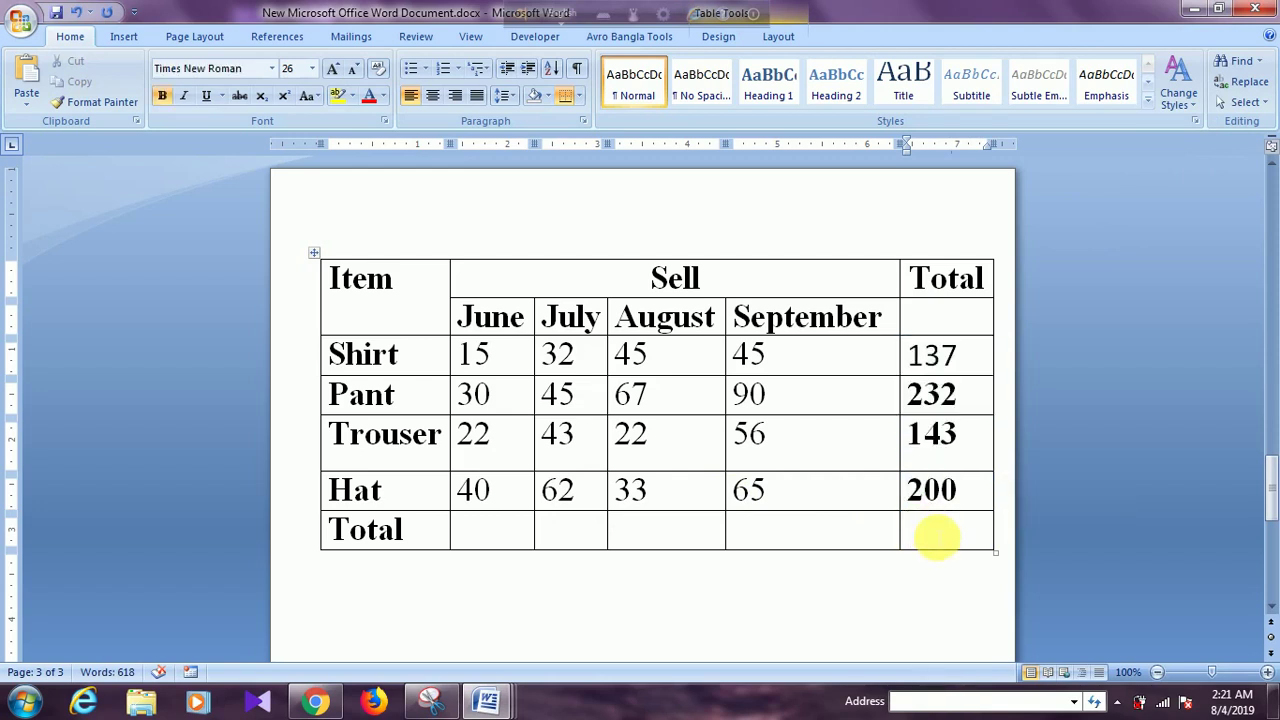
pyautogui.press('alt')
pyautogui.press('a')
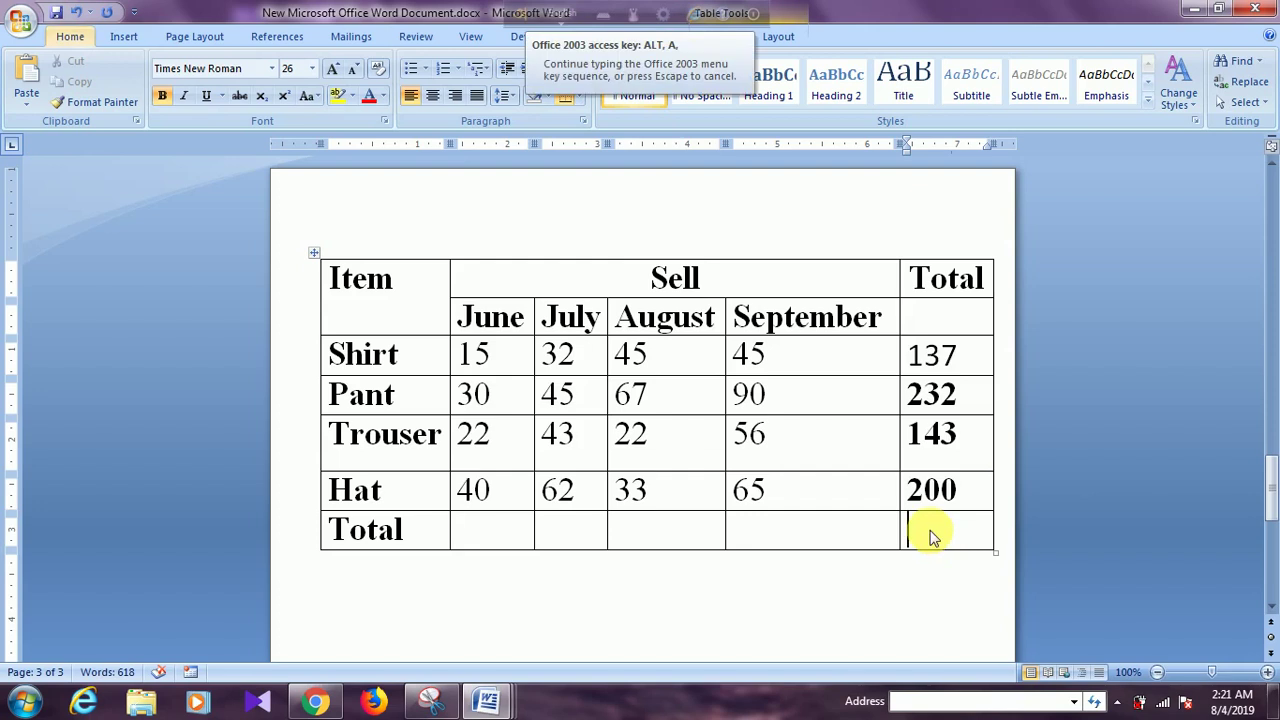
pyautogui.press('o')
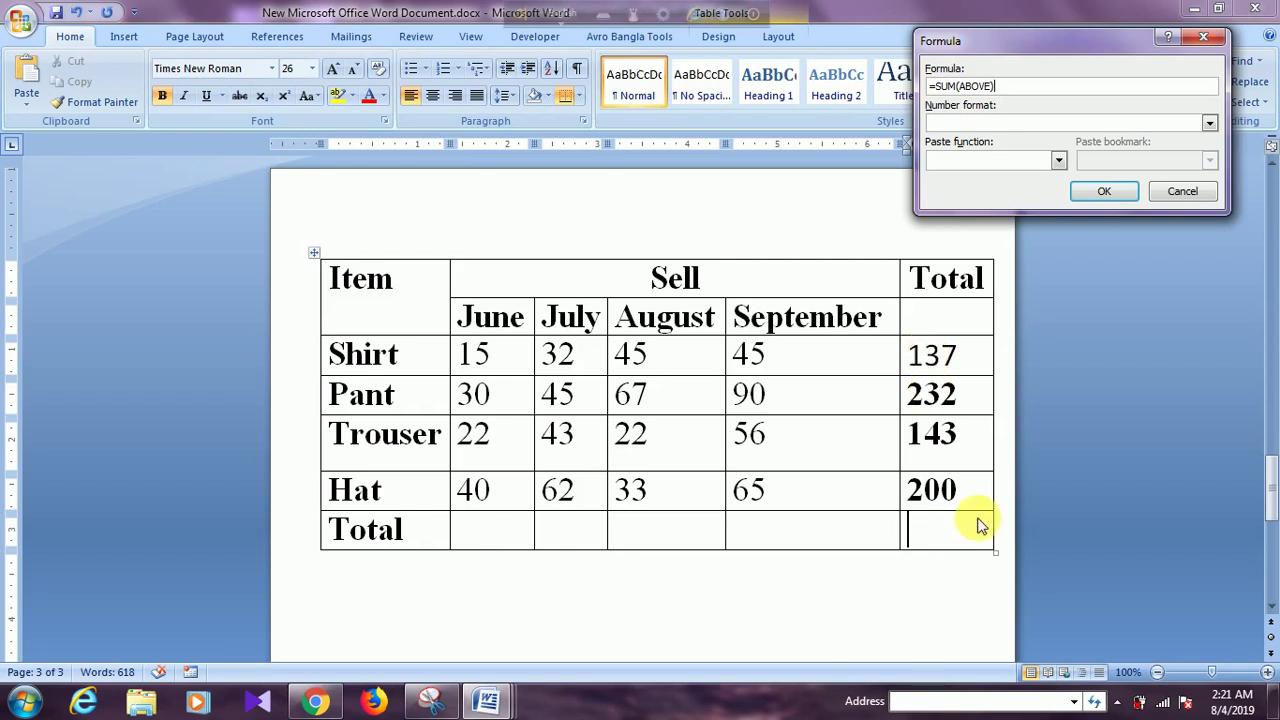
pyautogui.click(1108, 198)
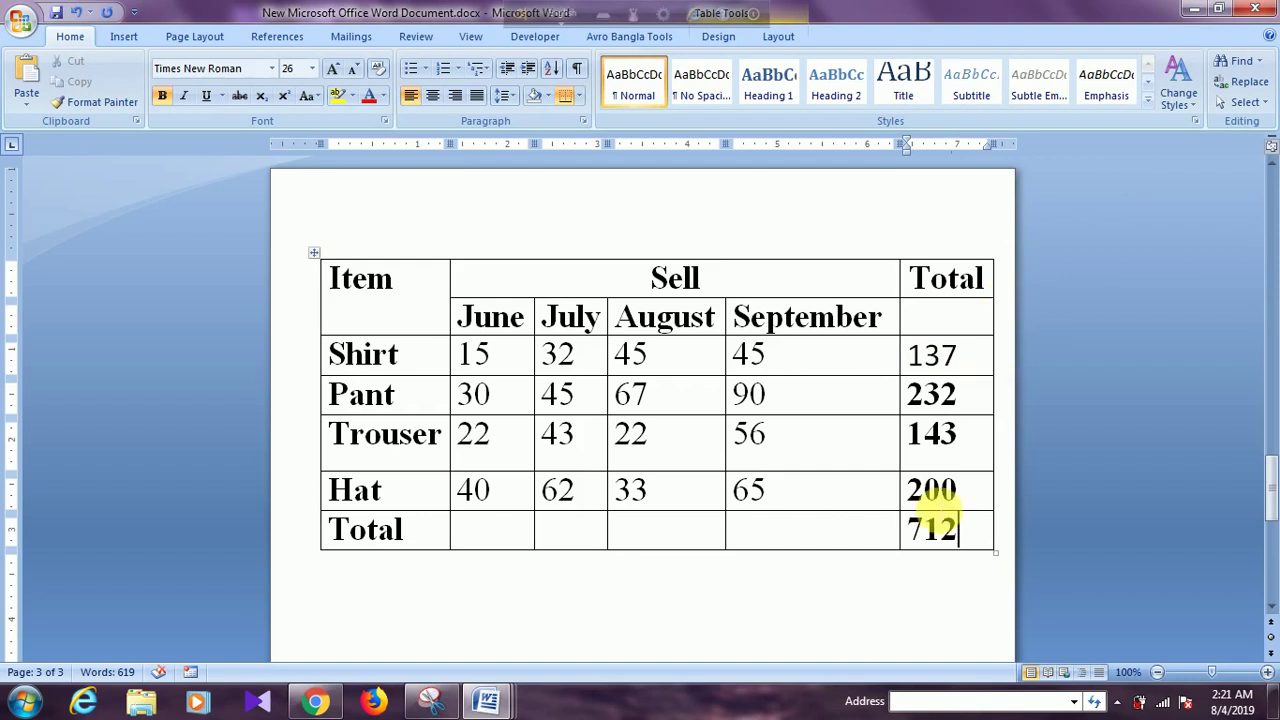
pyautogui.click(932, 530)
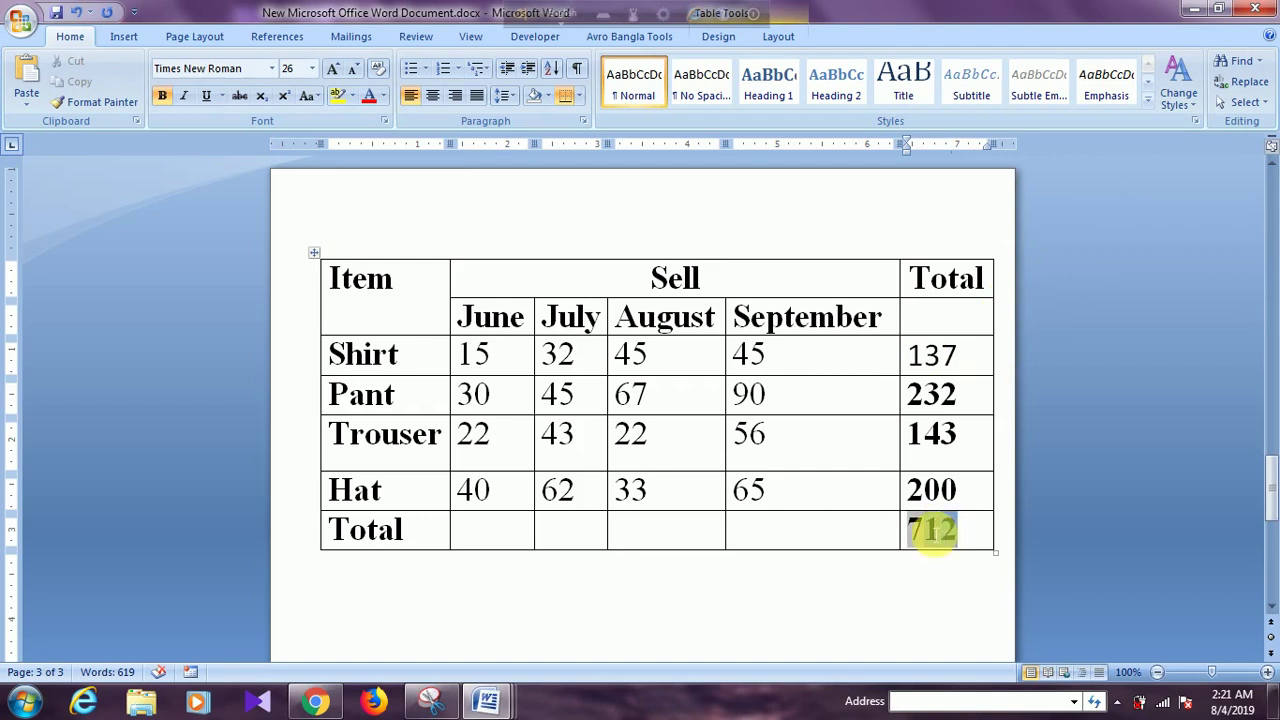
pyautogui.click(951, 437)
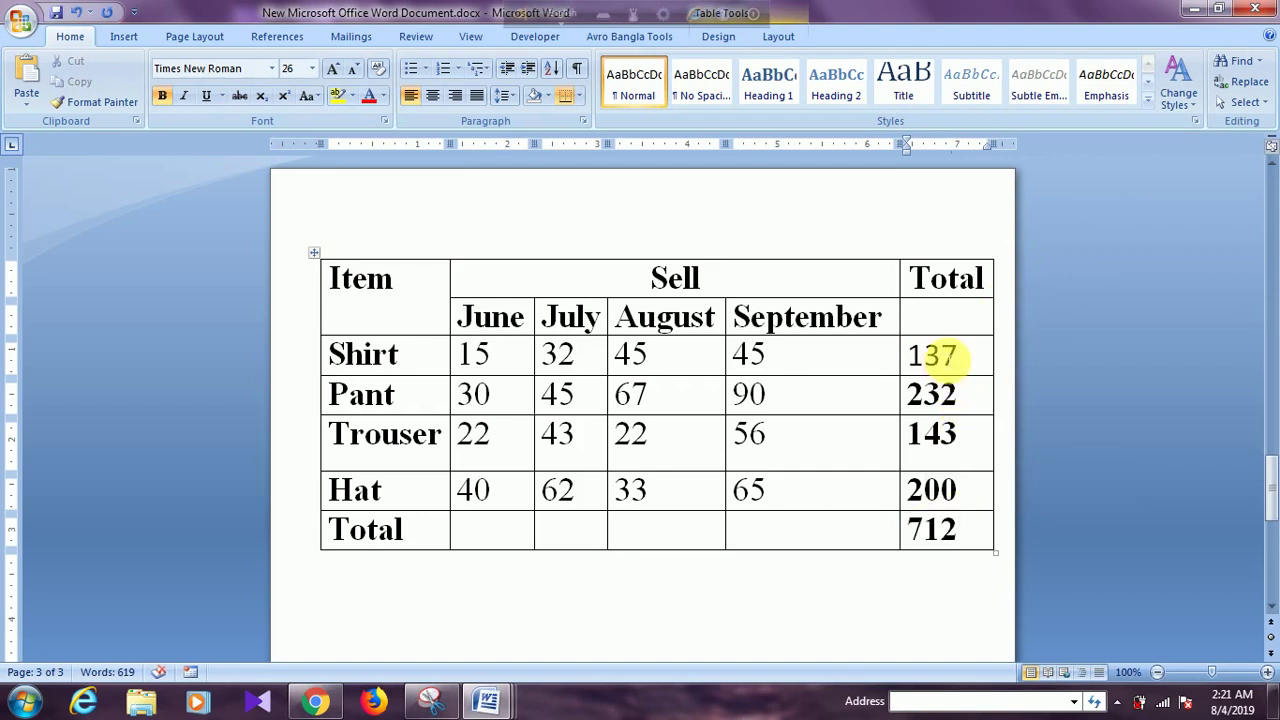
pyautogui.click(945, 492)
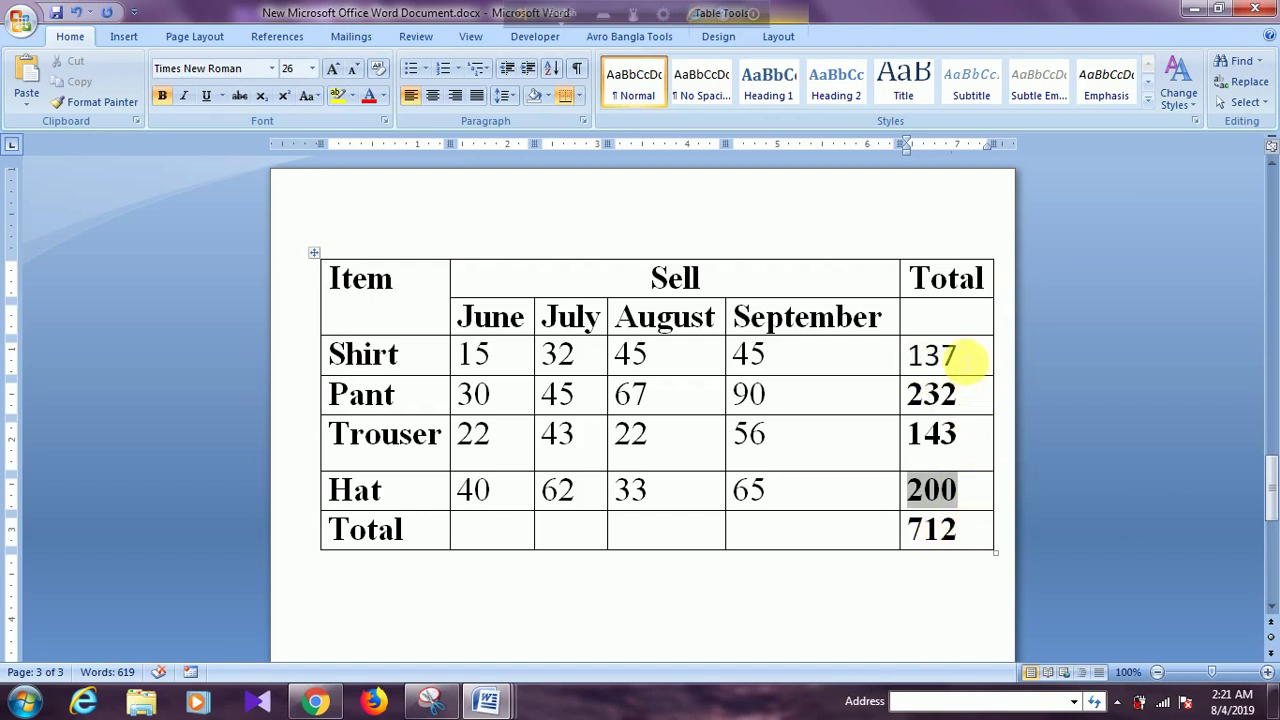
# - Delete the calculated totals from the Shirt and Pant rows
pyautogui.doubleClick(960, 357)
pyautogui.press('Delete')
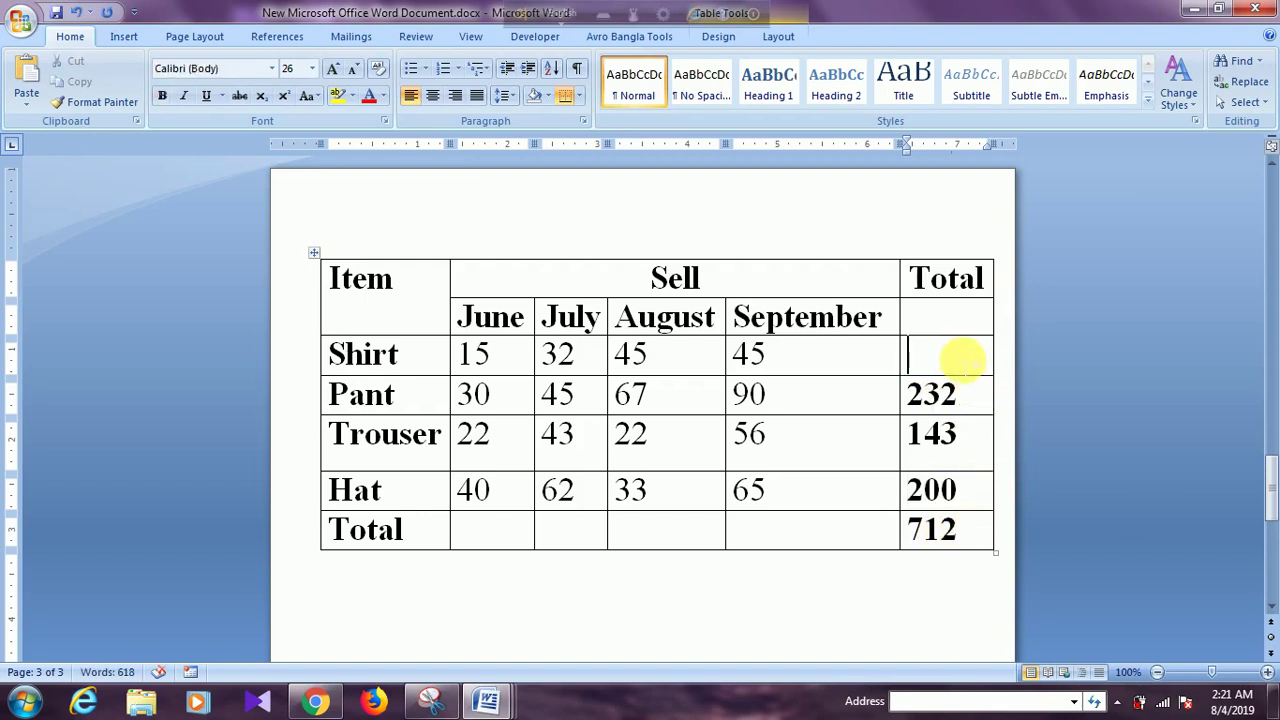
pyautogui.click(962, 394)
pyautogui.press('BackSpace')
pyautogui.press('BackSpace')
pyautogui.press('BackSpace')
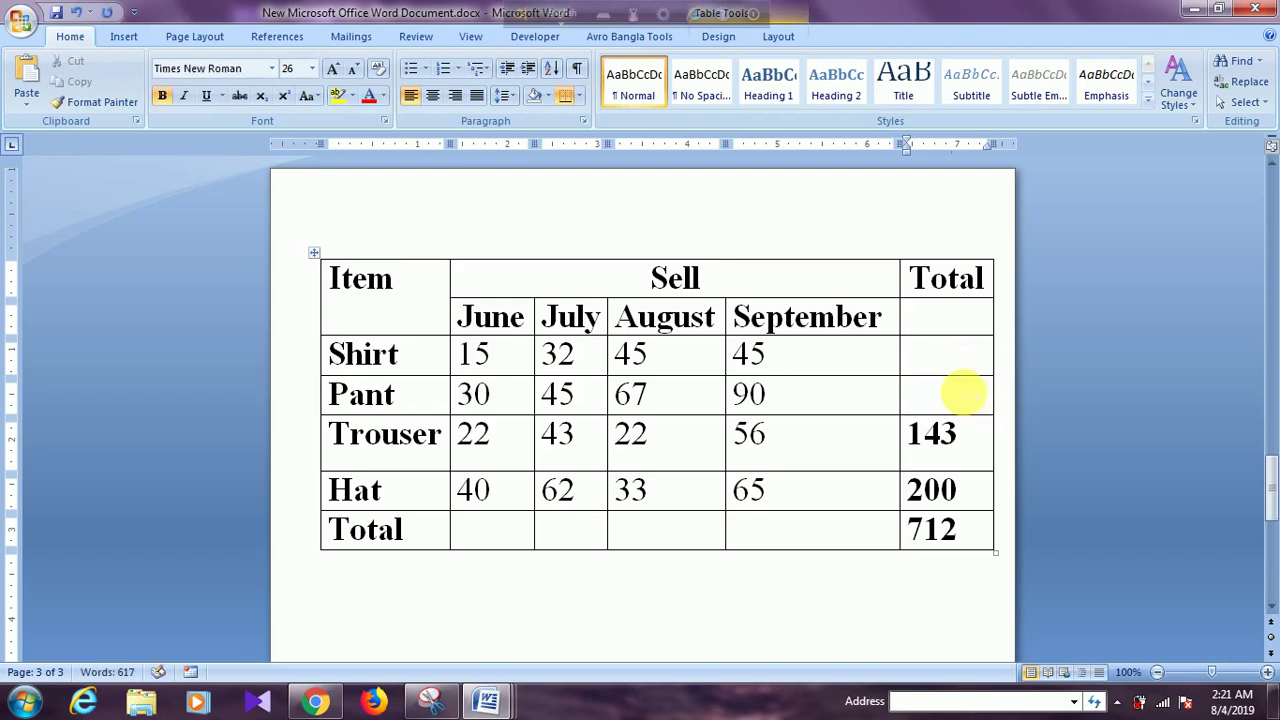
# - Insert the formula =PRODUCT(LEFT) into the Shirt row's Total cell to multiply its monthly values
pyautogui.click(918, 357)
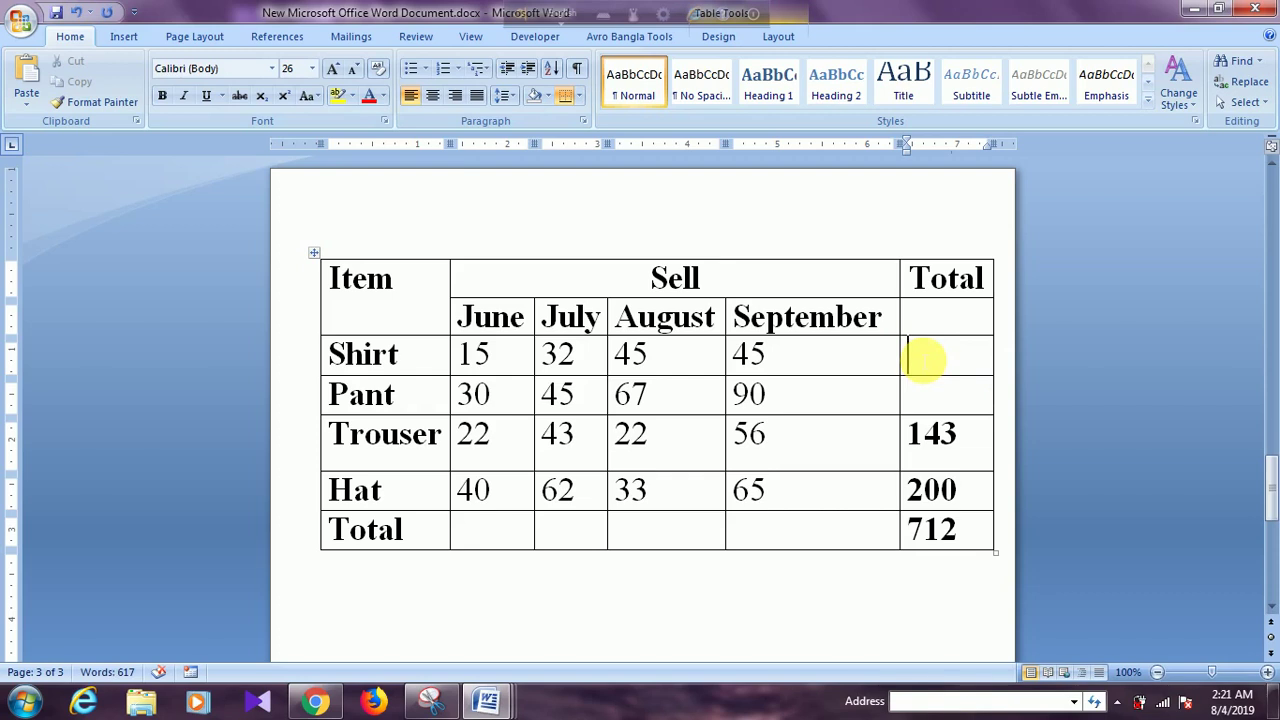
pyautogui.hotkey('alt', 'a')
pyautogui.press('o')
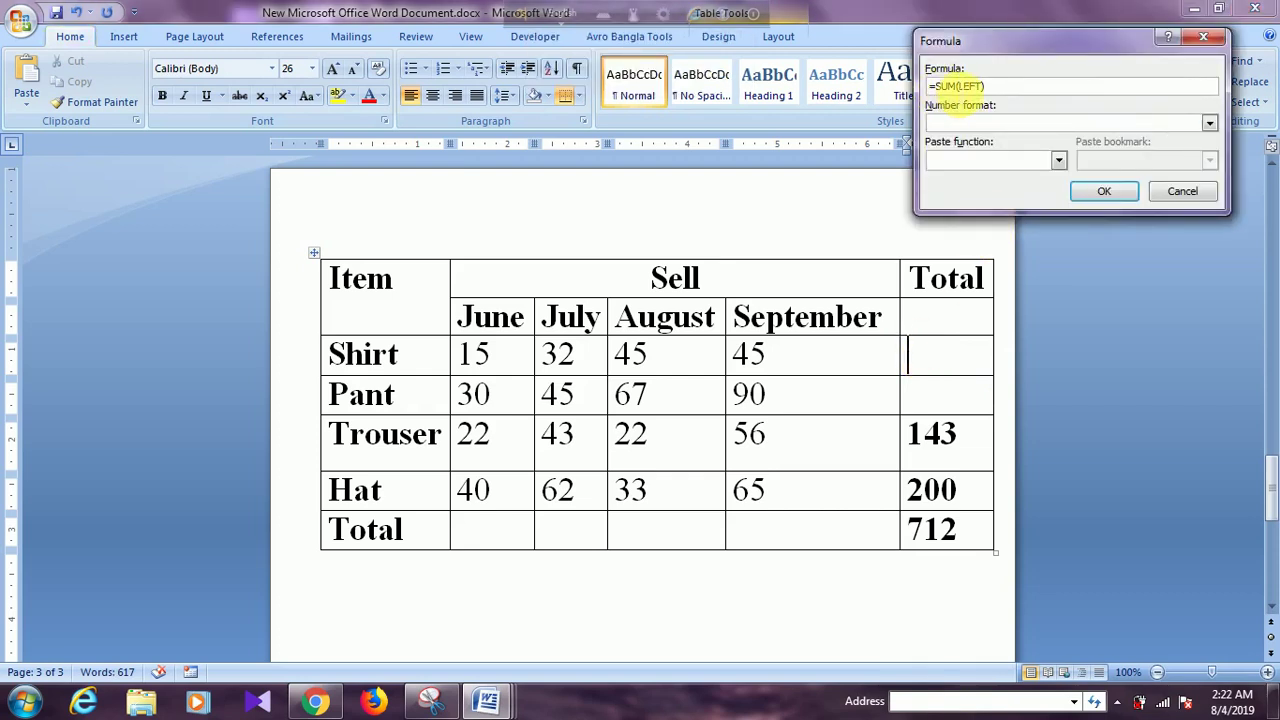
pyautogui.click(957, 86)
pyautogui.press('BackSpace')
pyautogui.press('BackSpace')
pyautogui.press('BackSpace')
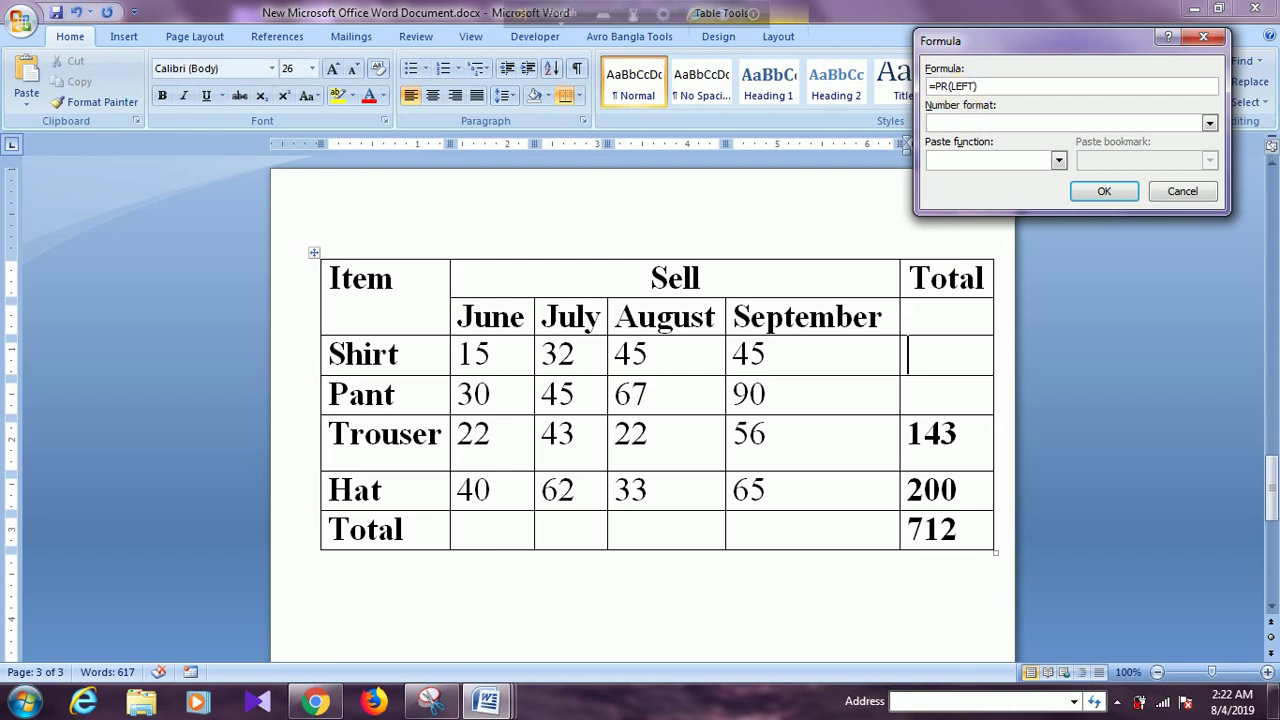
pyautogui.write('ODUCT')
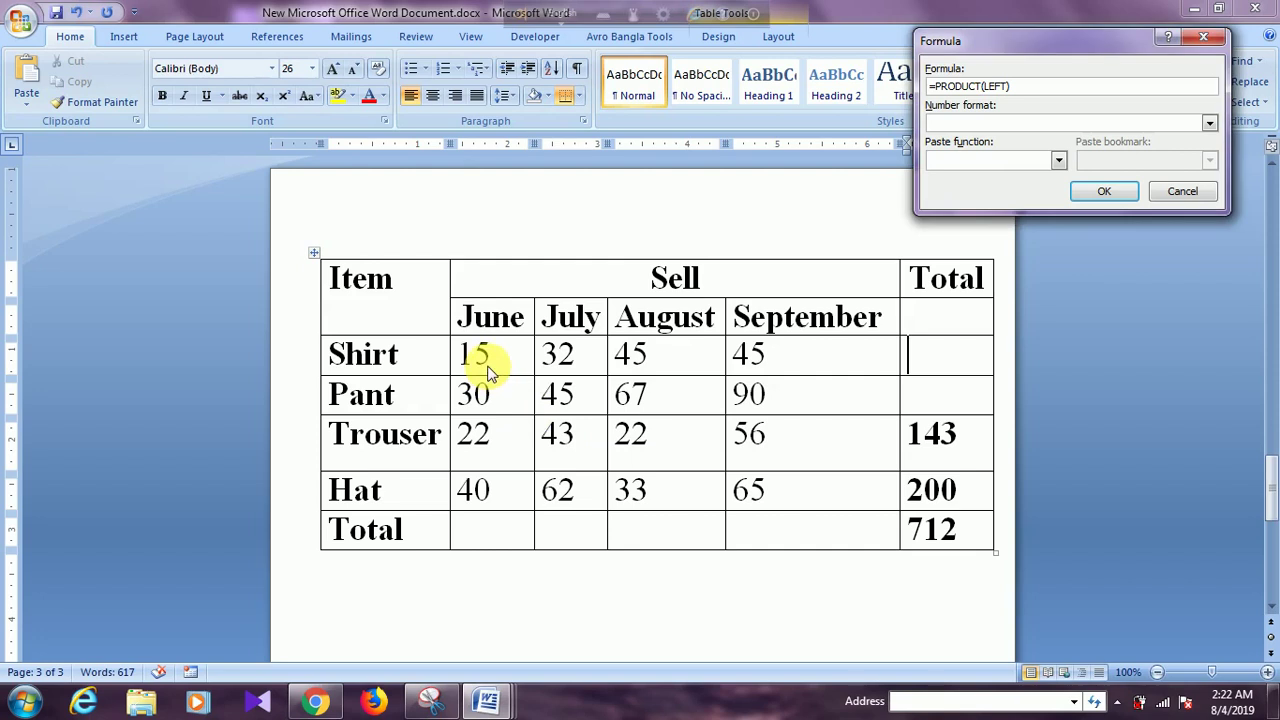
pyautogui.click(1104, 192)
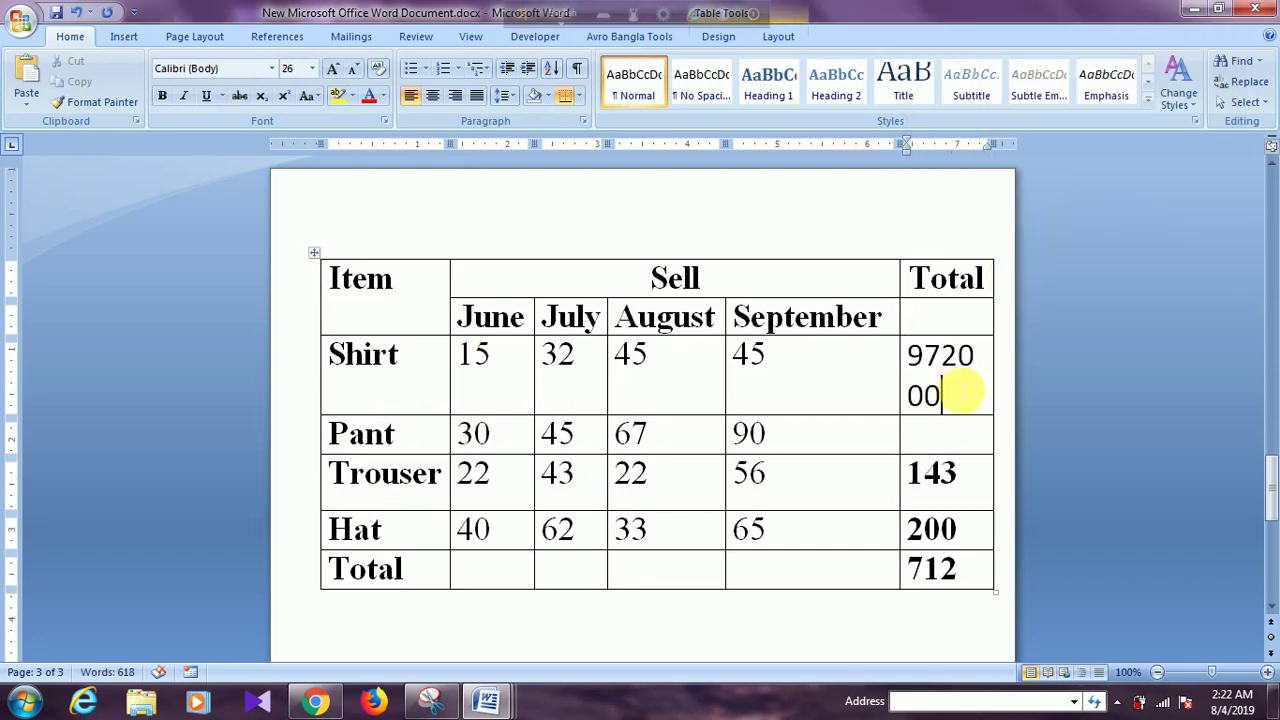
pyautogui.moveTo(943, 397); pyautogui.dragTo(918, 356)
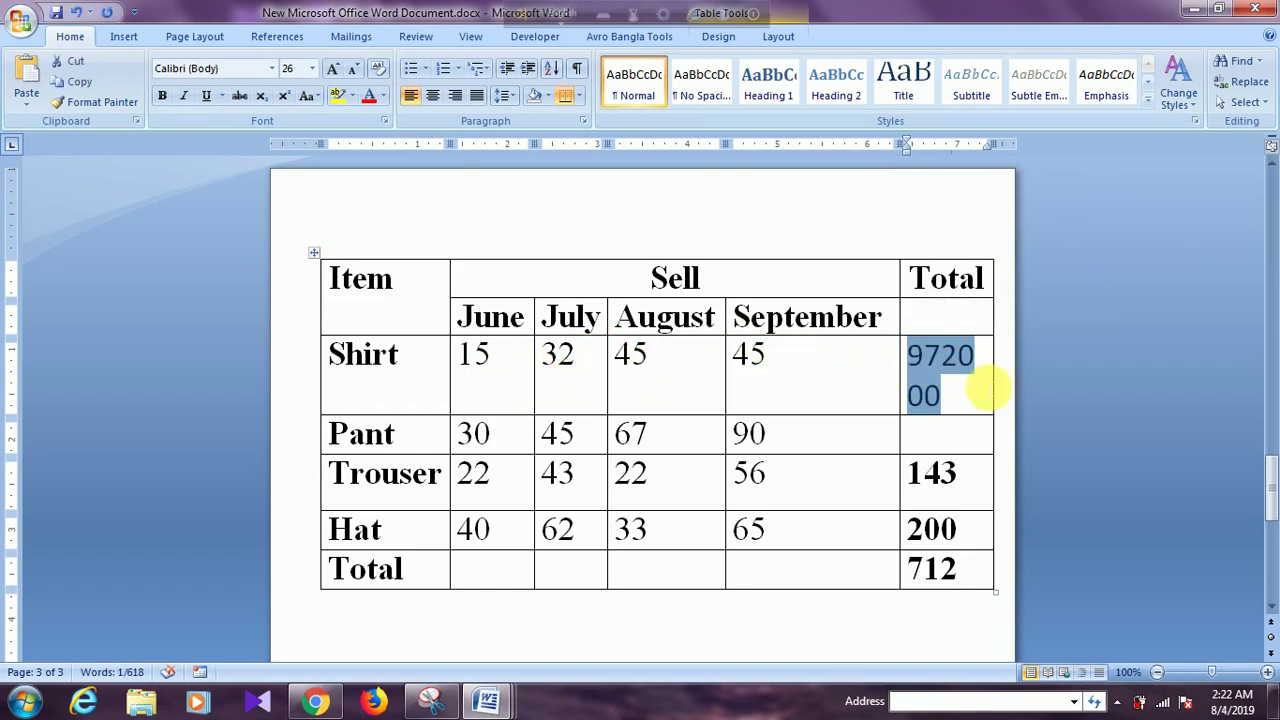
# - Open the table formula settings for the Shirt row's Total cell and look through the available paste functions
pyautogui.click(968, 416)
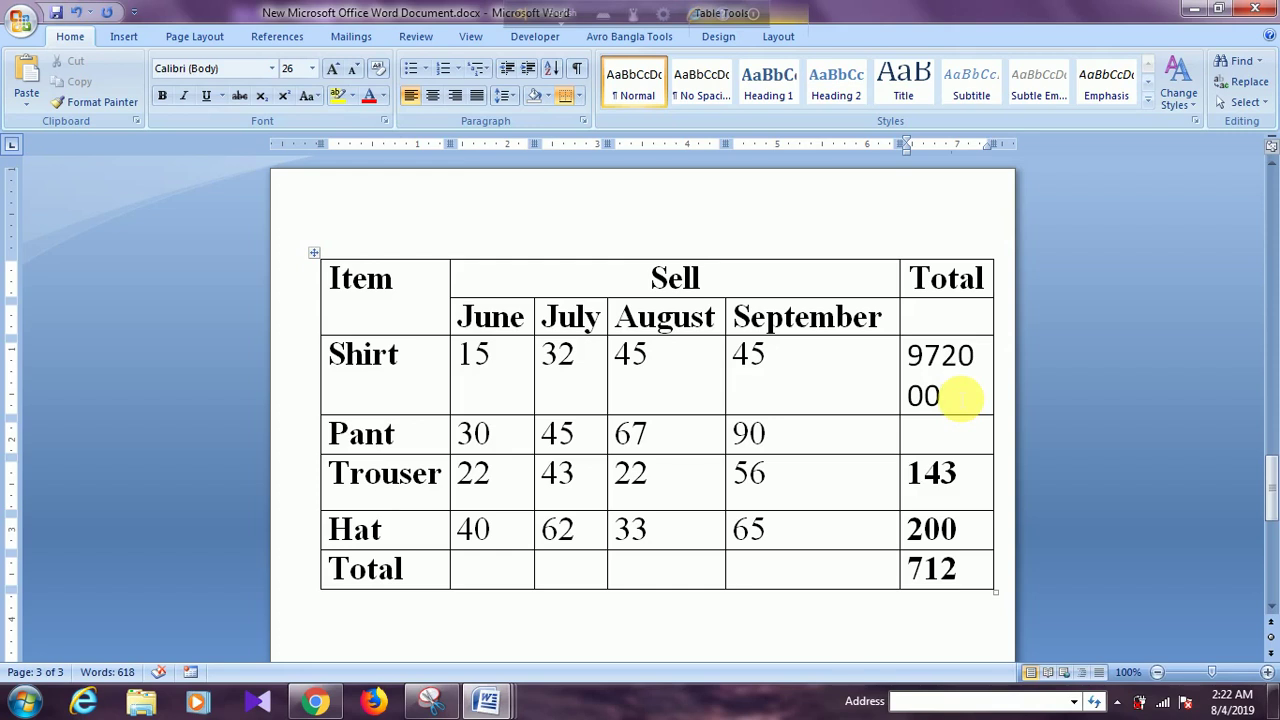
pyautogui.hotkey('alt', 'a')
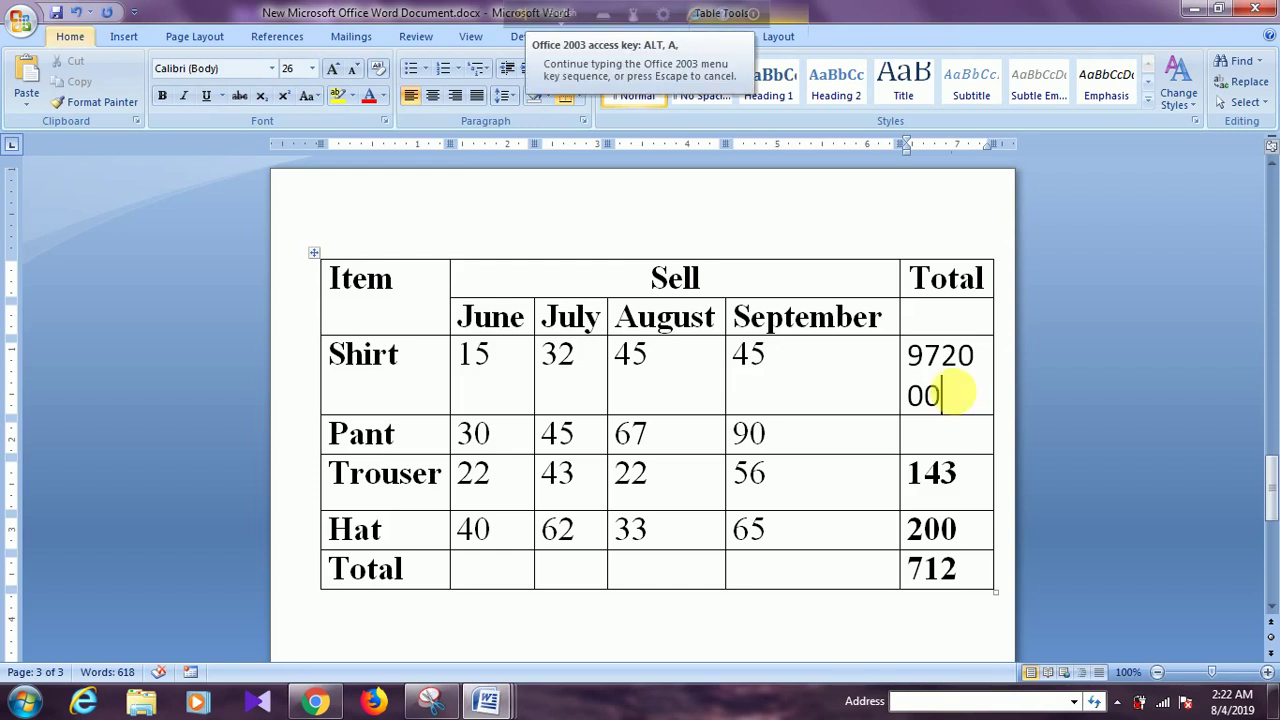
pyautogui.press('o')
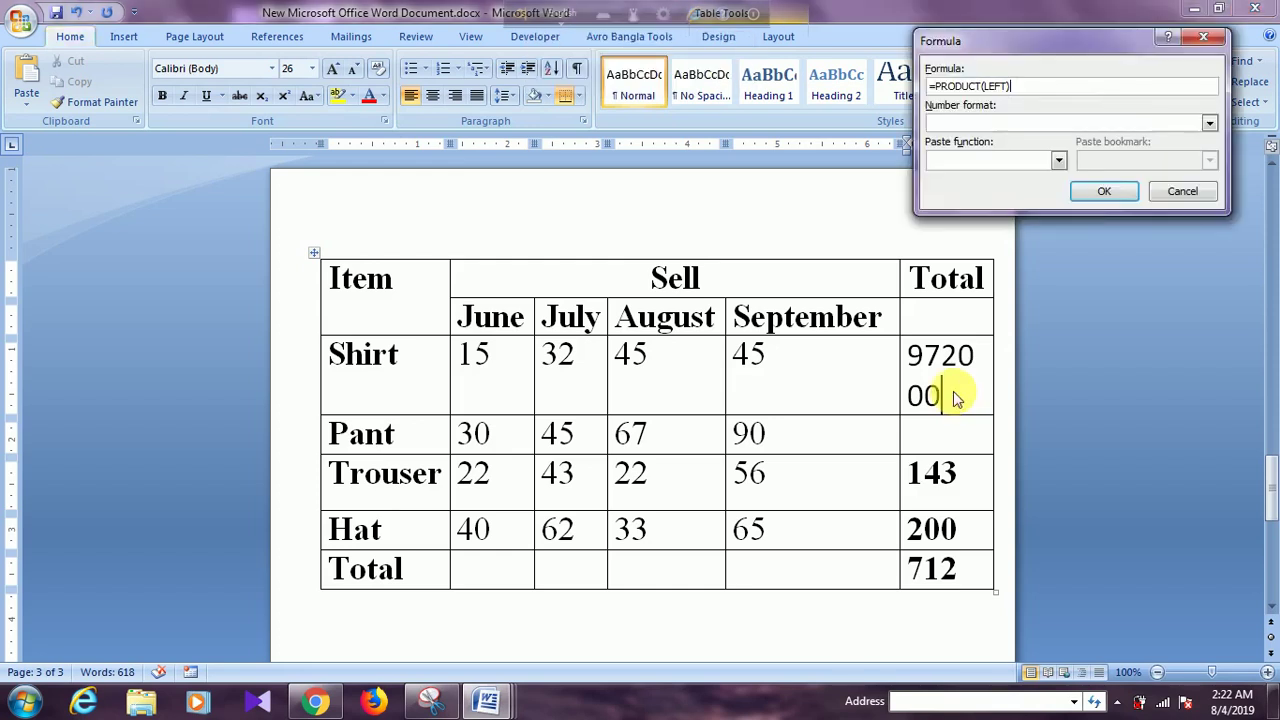
pyautogui.click(1059, 161)
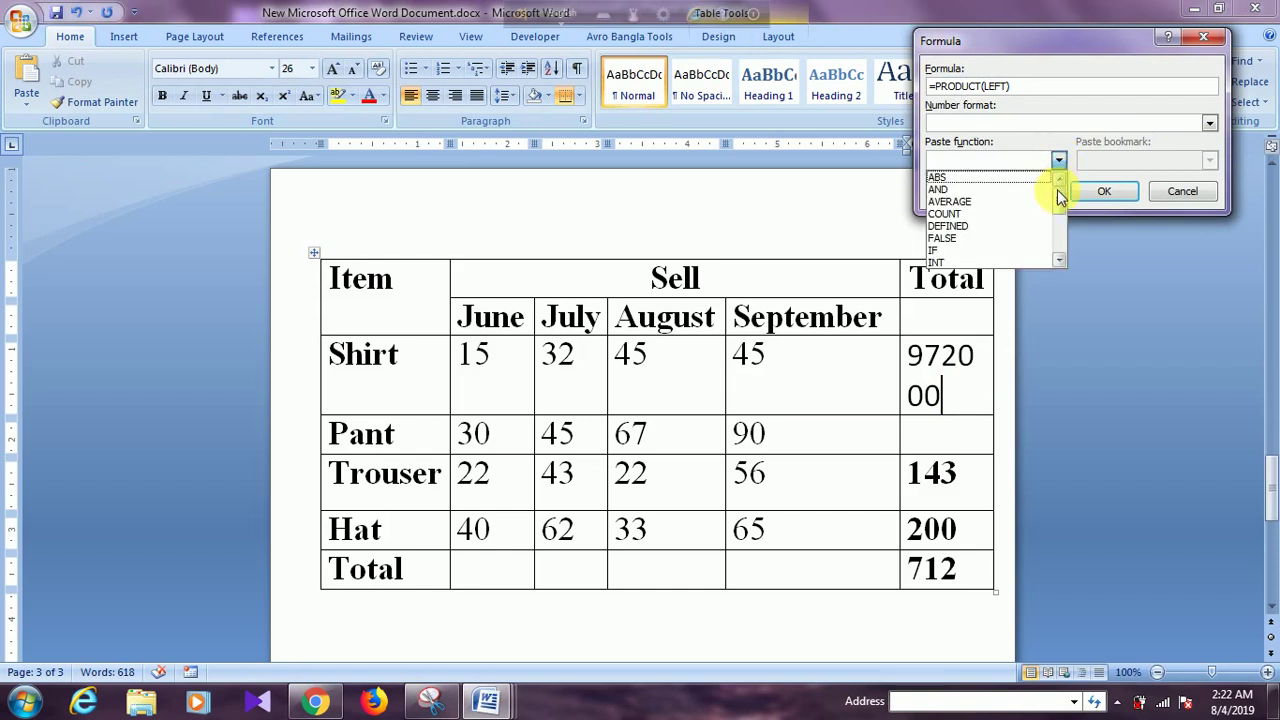
pyautogui.click(1060, 197)
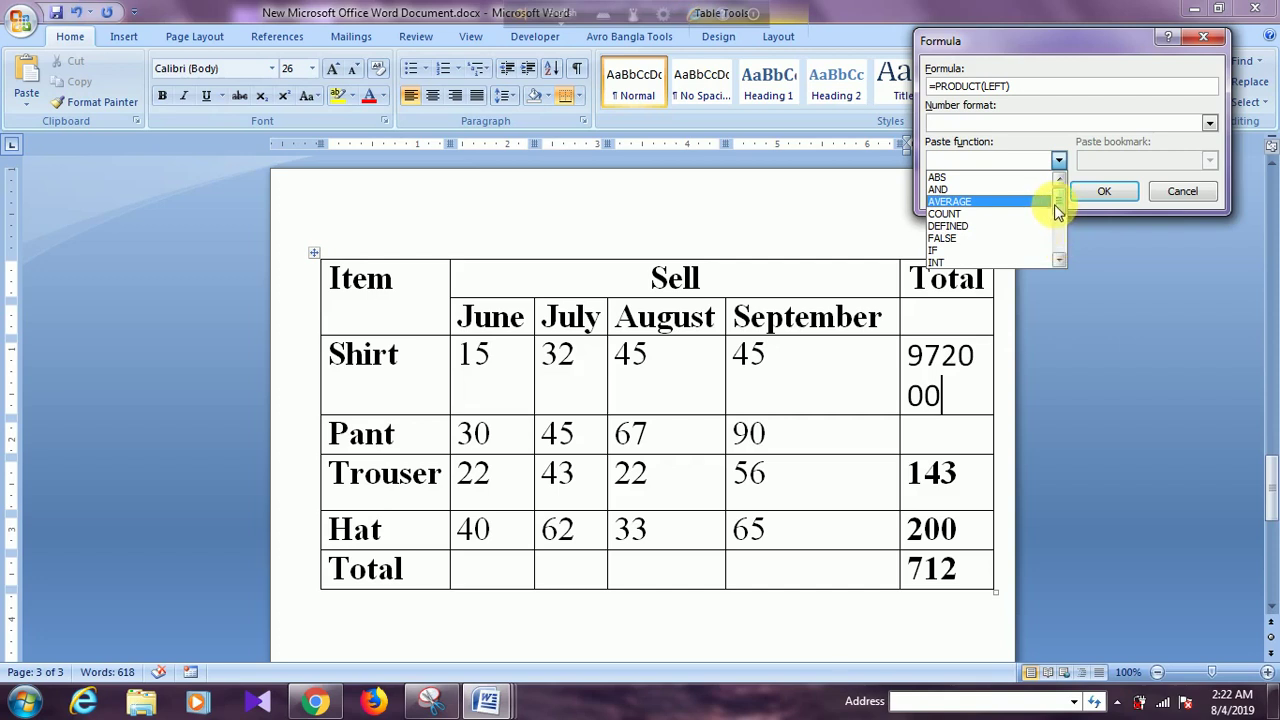
pyautogui.scroll(-2, 1059, 243)
pyautogui.scroll(-2, 1059, 243)
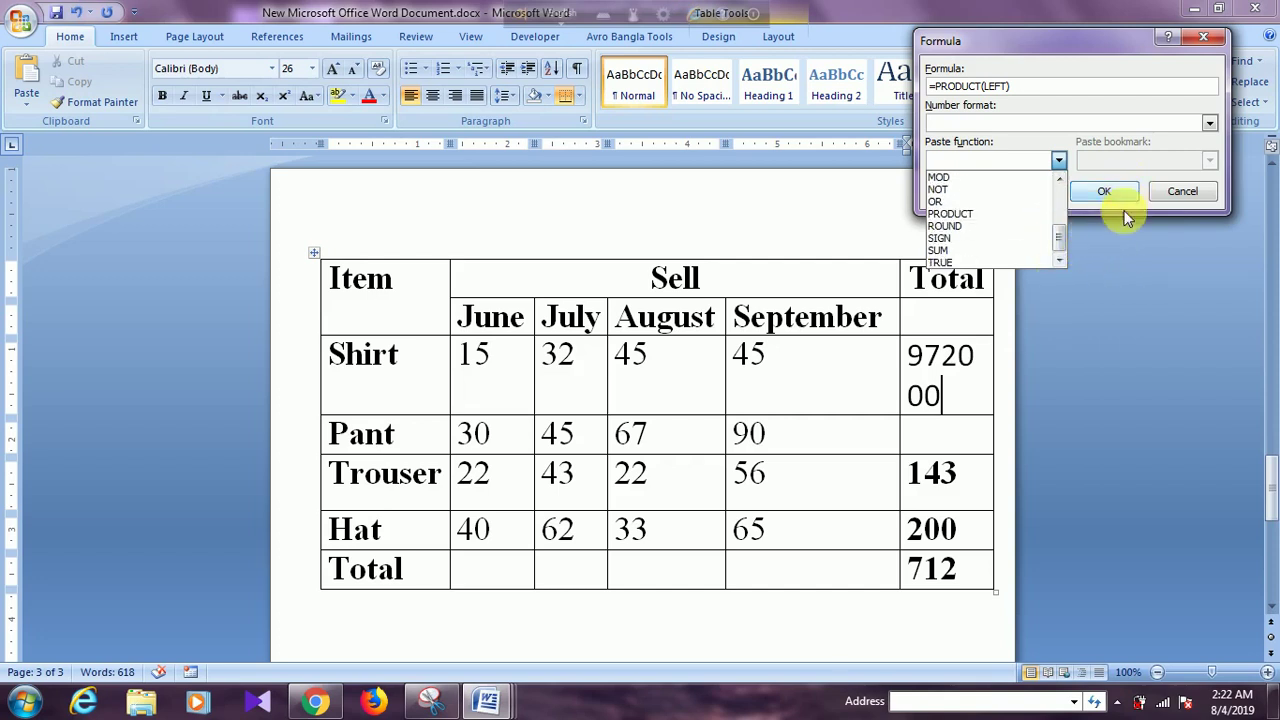